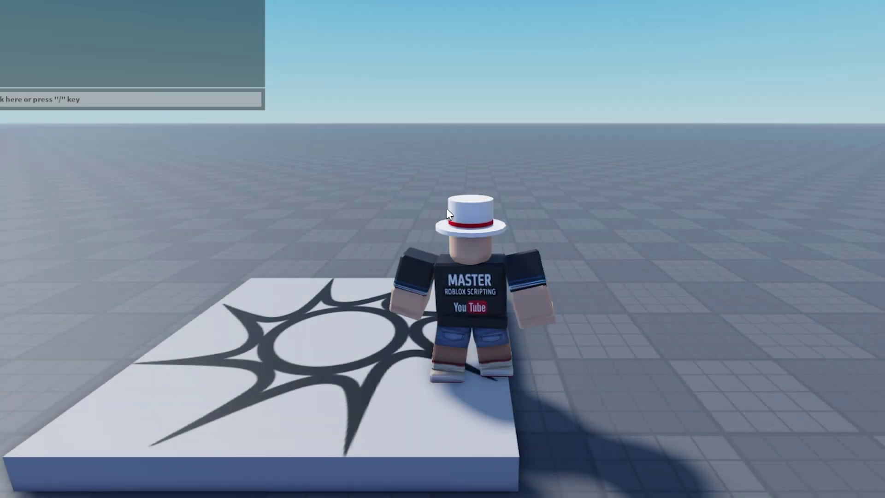
- Walk the avatar onto the purple and pink pads, teleporting back and forth between them
key("w")
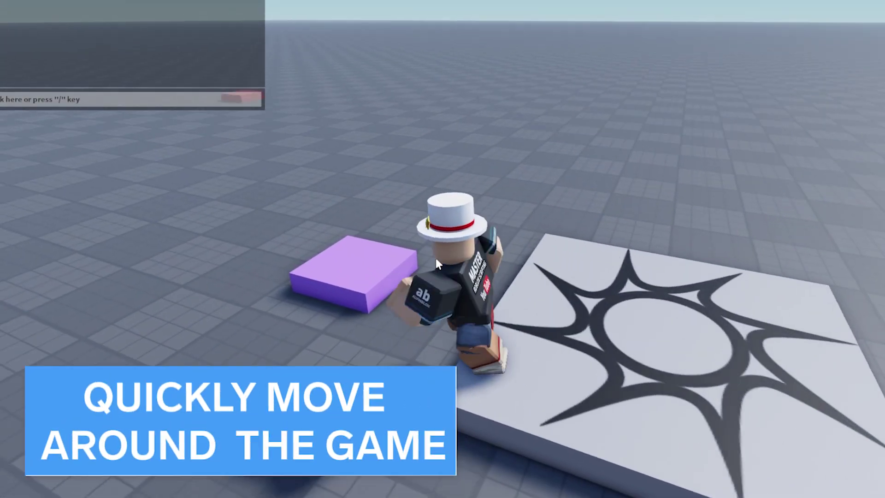
key("w")
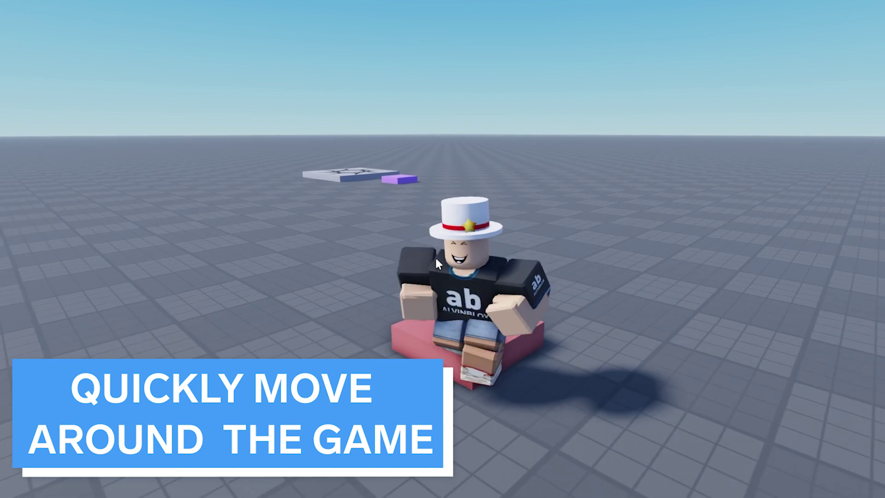
key("w")
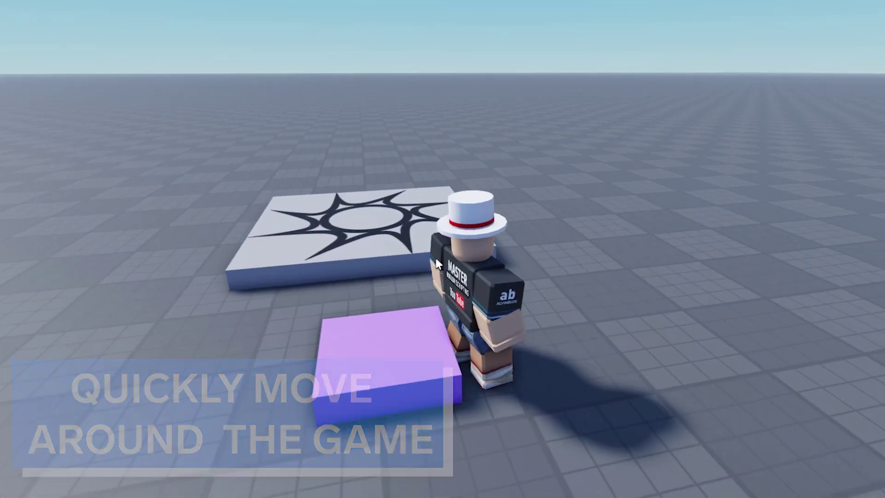
key("w")
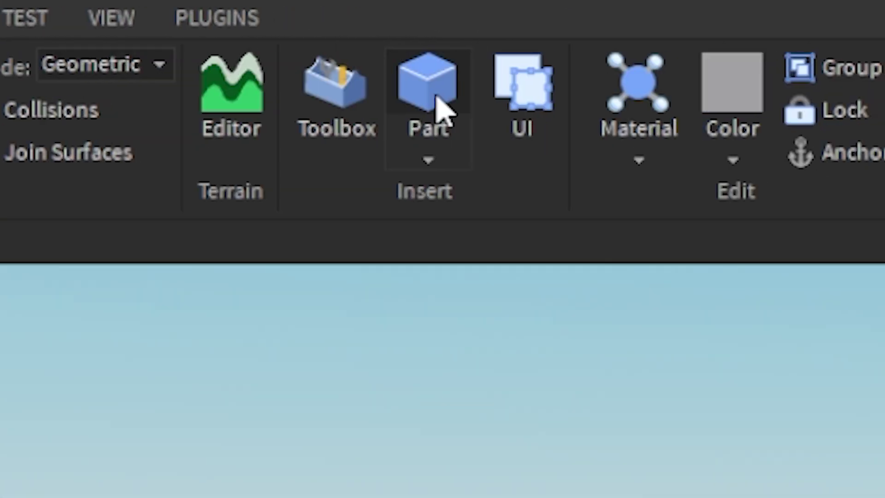
- Insert a part, reposition it, and name the two pads Pad1 and Pad2
left_click(867, 156)
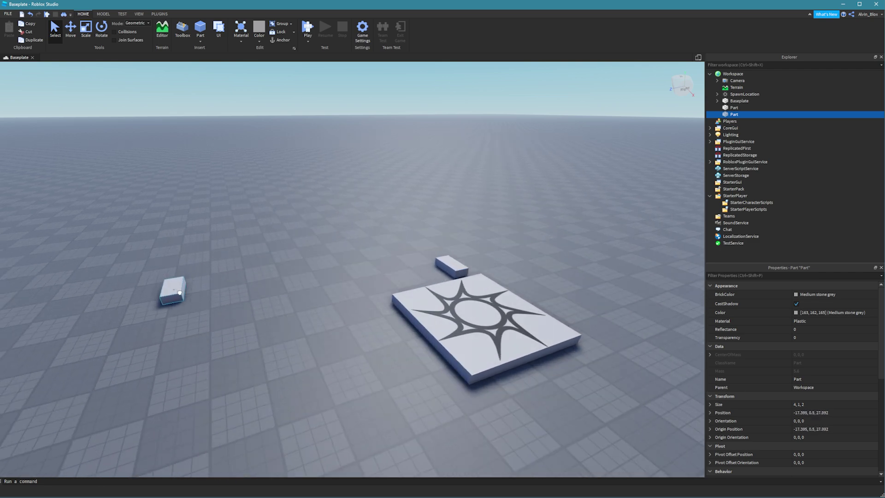
left_click_drag(173, 291, 206, 311)
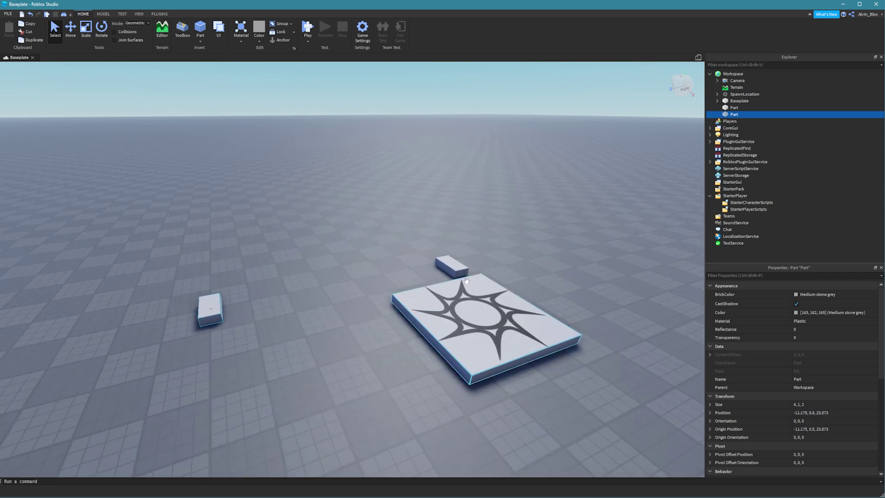
left_click(796, 379)
type("Pad")
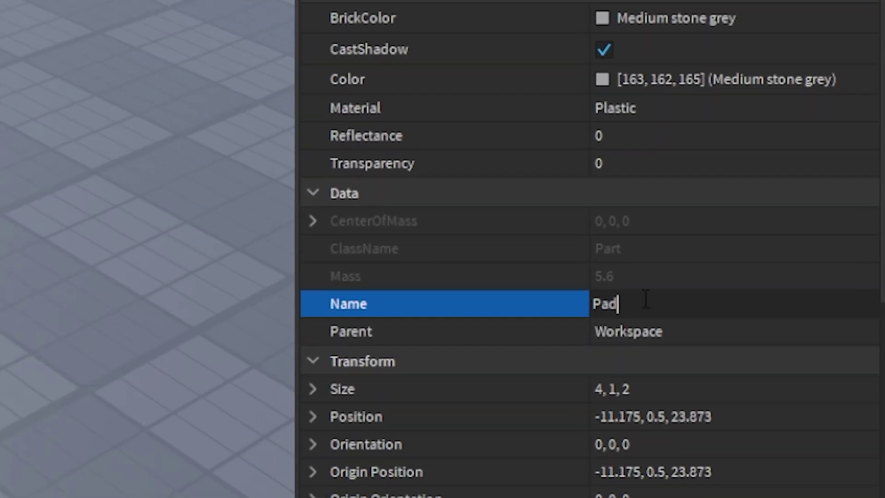
type("1")
left_click(674, 305)
type("P")
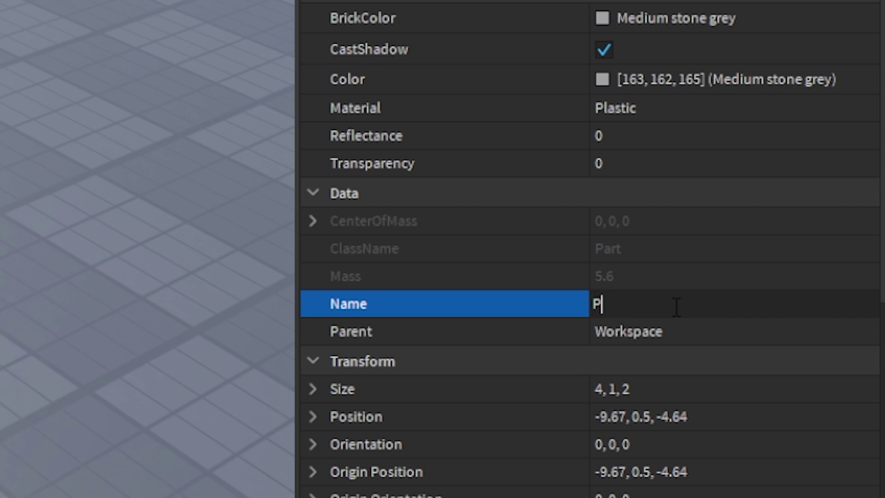
type("ad2")
key("Return")
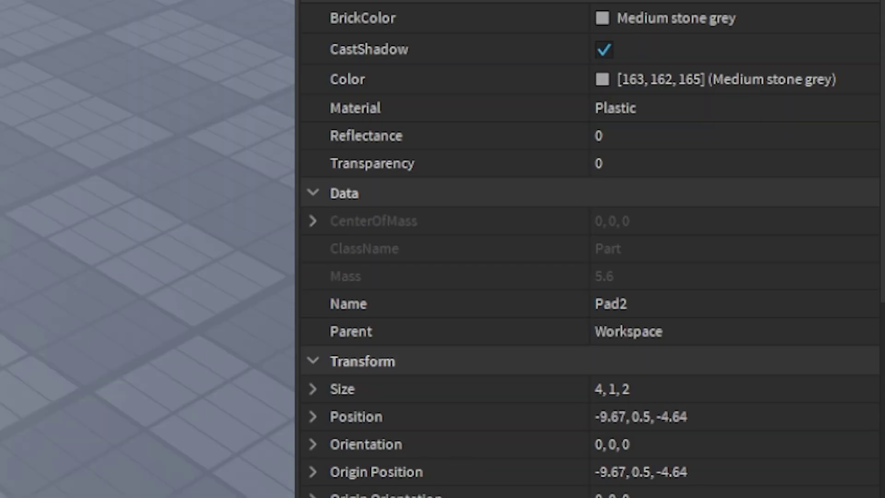
- Set the pad's Size to 4, 1, 4
scroll(695, 302, "down", 5)
scroll(604, 352, "down", 2)
scroll(609, 46, "up", 2)
left_click(609, 46)
key("BackSpace")
type("4,1")
key("Return")
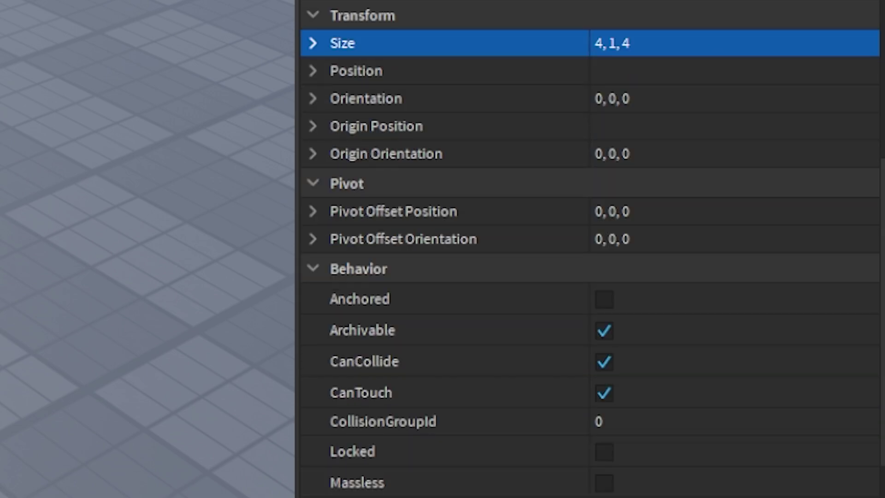
- Colour Pad1 Terra Cotta, then select and frame the purple Pad2 to check it
left_click(115, 207)
left_click(631, 18)
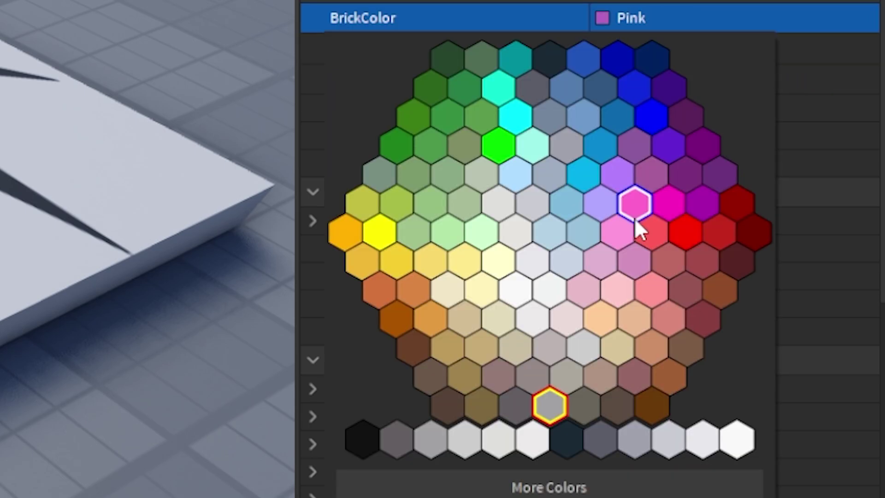
left_click(671, 258)
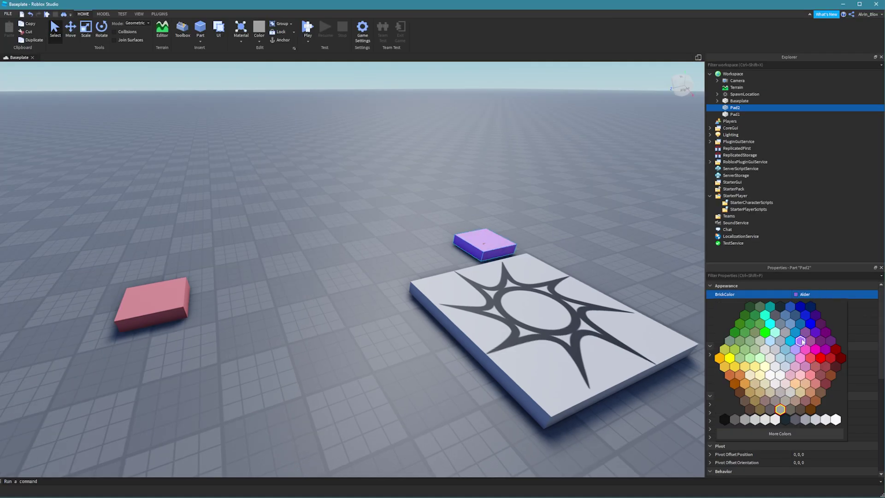
left_click(801, 341)
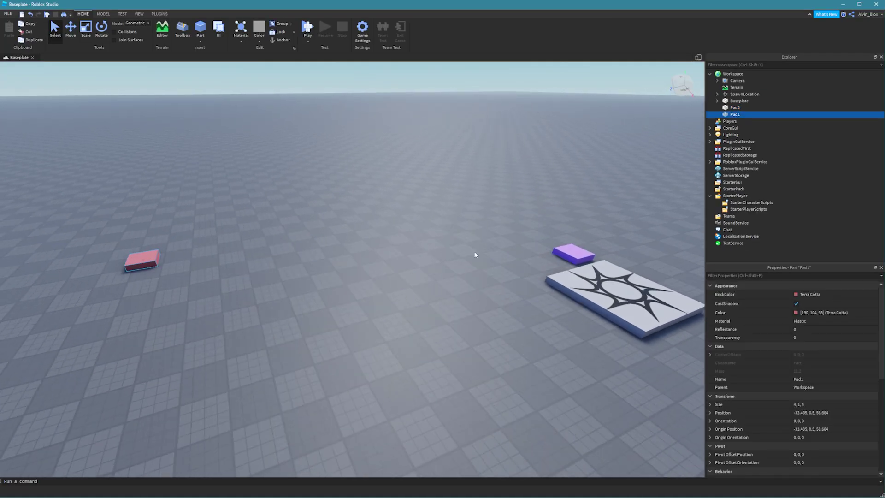
left_click(574, 254)
key("f")
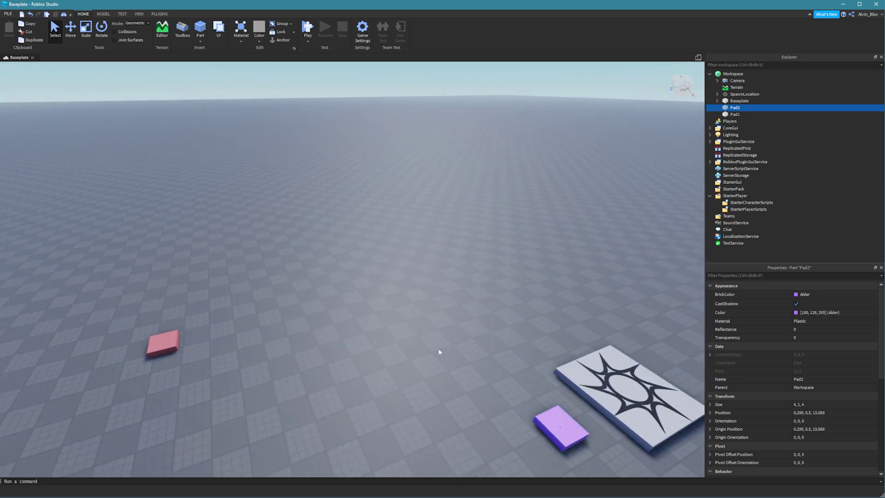
left_click(439, 352)
scroll(441, 351, "down", 2)
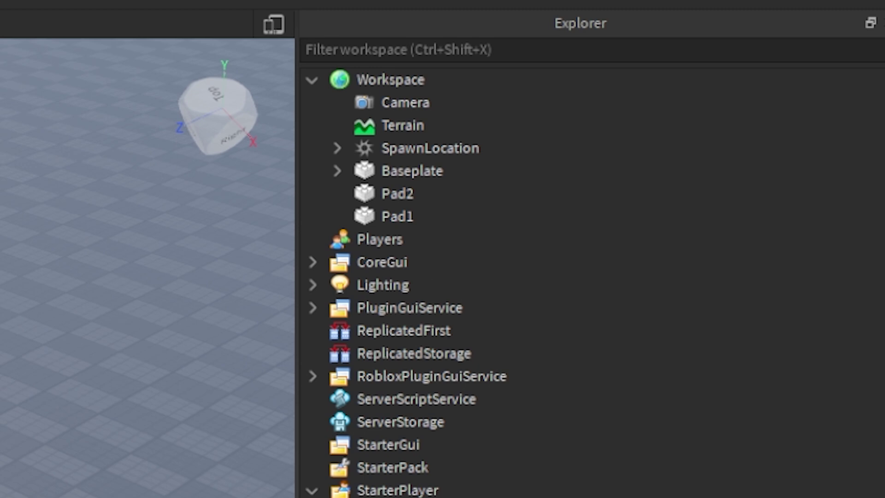
- Add a Script to Pad1 and delete its default print line
left_click(429, 216)
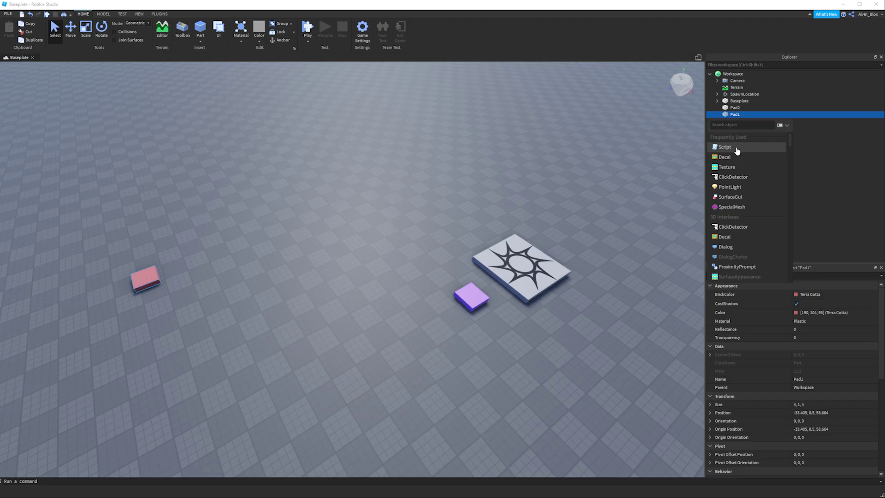
left_click(383, 332)
scroll(184, 118, "up", 2, "ctrl")
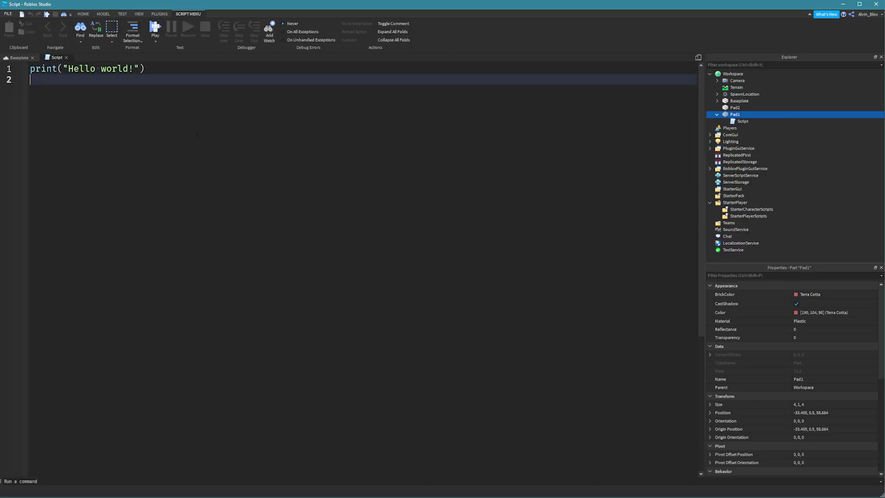
scroll(184, 119, "up", 2, "ctrl")
key("ctrl+a")
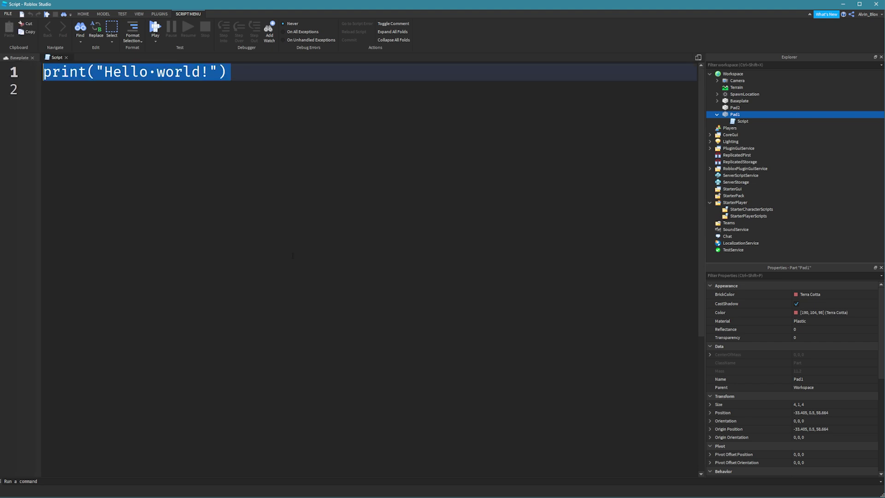
key("BackSpace")
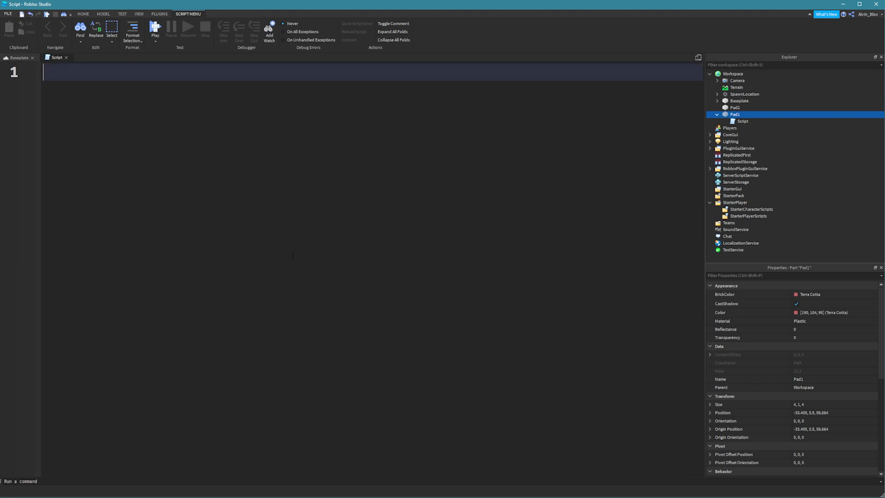
- Write local Pad = game.Workspace.Pad2 and script.Parent.Touched:Connect(function(hit))
type("l")
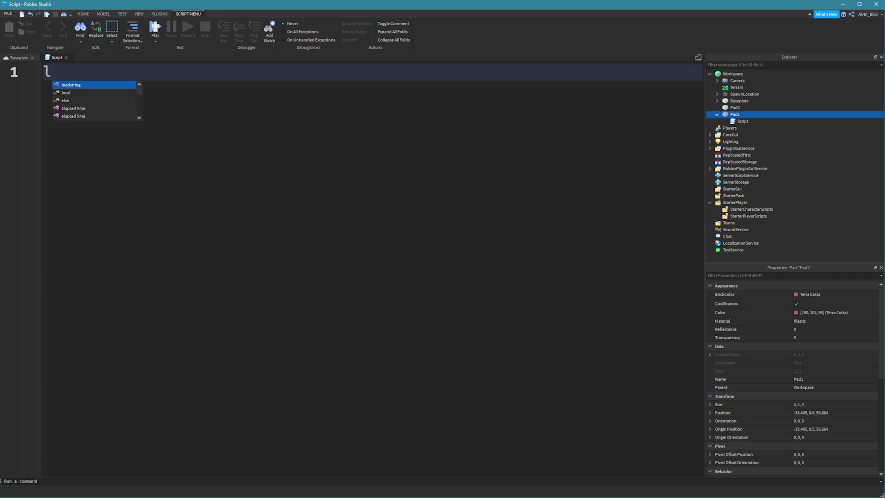
type("ocal Pad = game.")
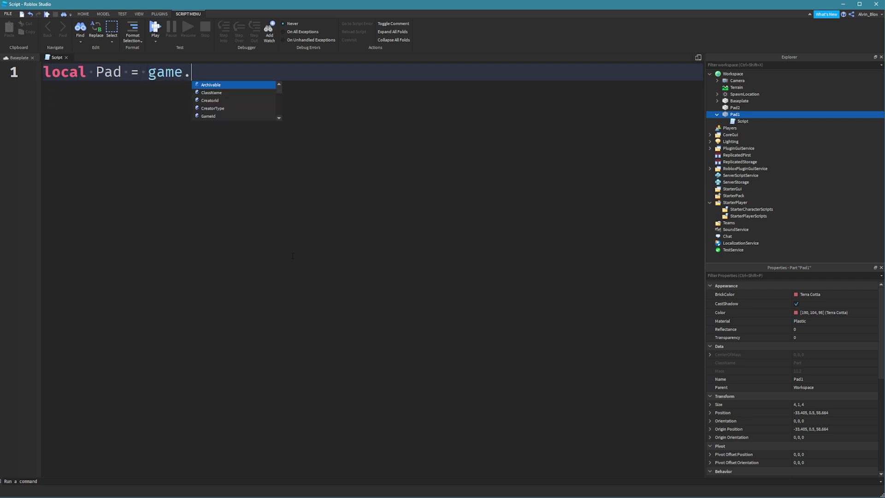
type("Workspace.Pad2")
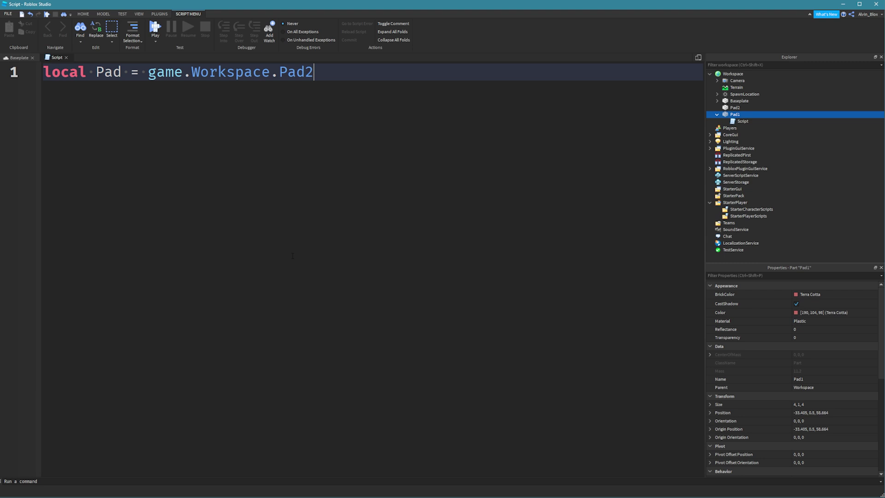
key("Return")
key("Return")
type("script.Pa")
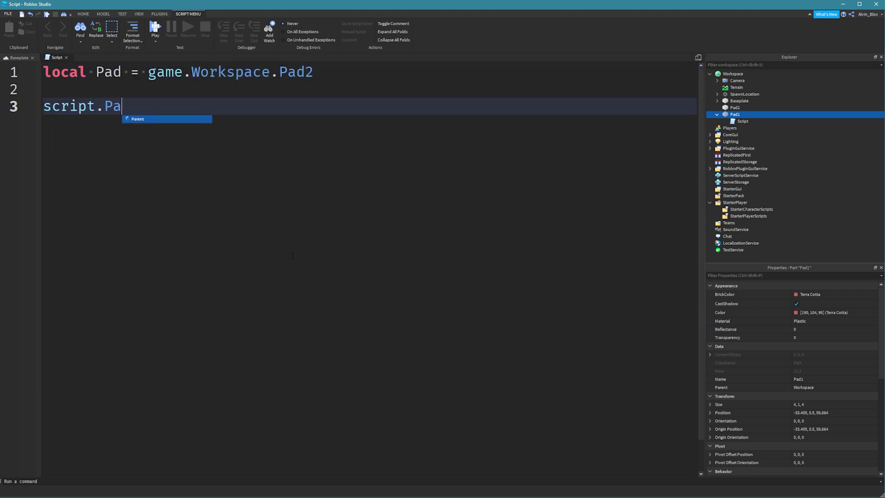
type("rent.Touched:Co")
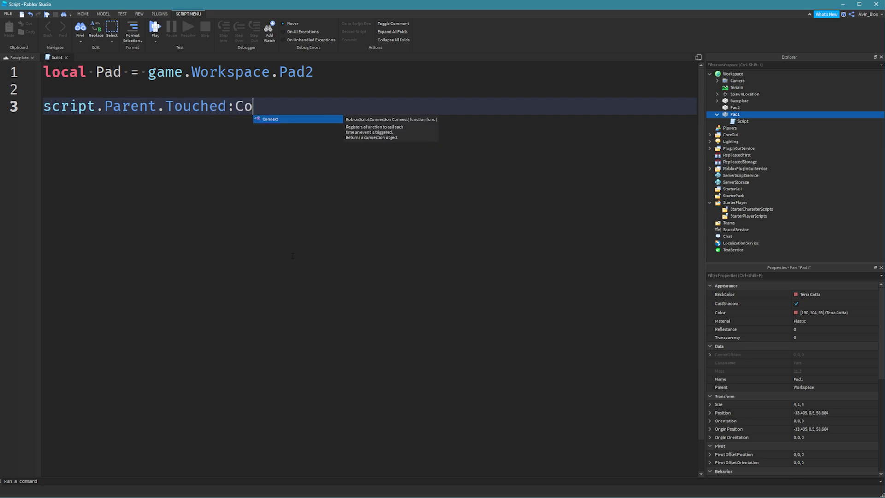
type("nnect(function")
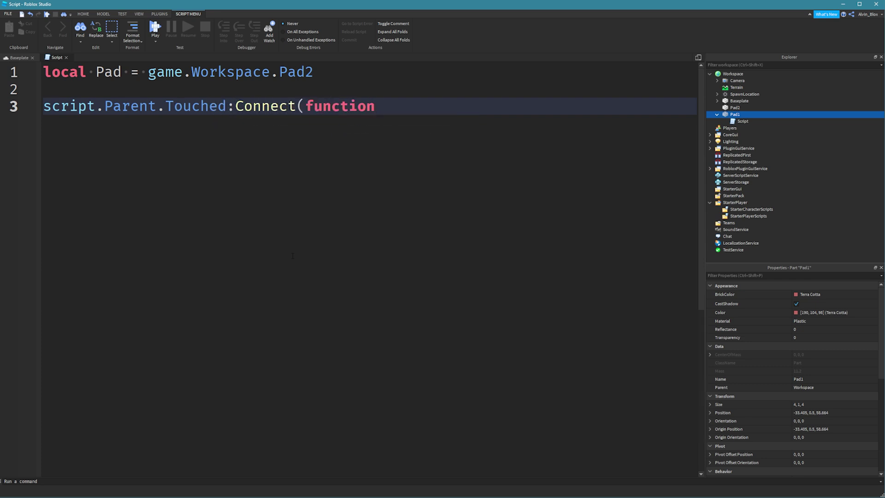
type("(hit)")
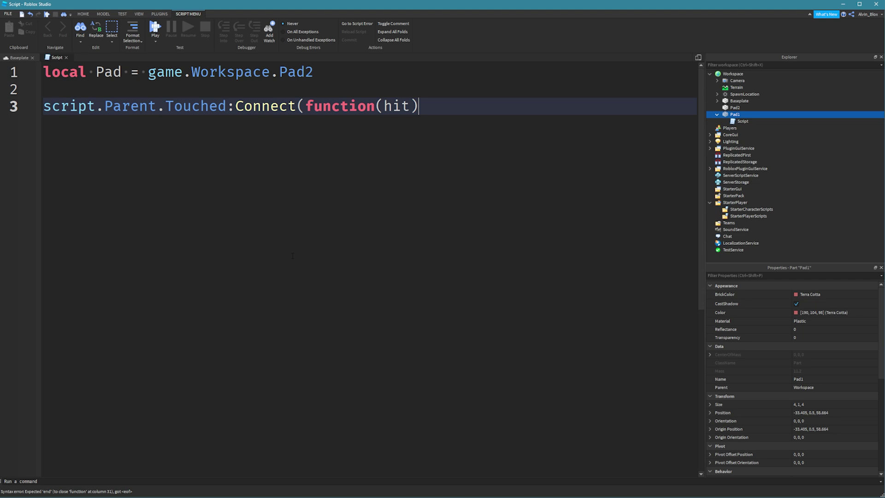
key("Return")
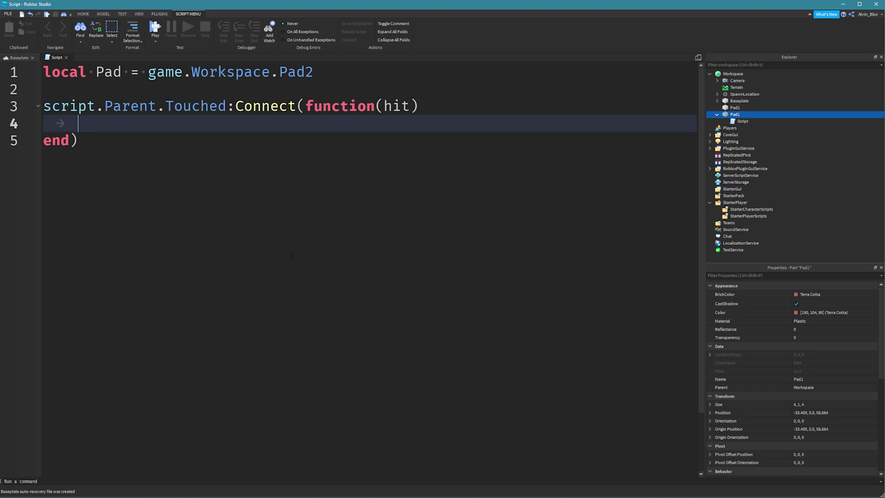
- Write local Player = game.Players:GetPlayerFromCharacter(hit.Parent) inside the Touched function
type("local Player = game.Players:GetPla")
key("Tab")
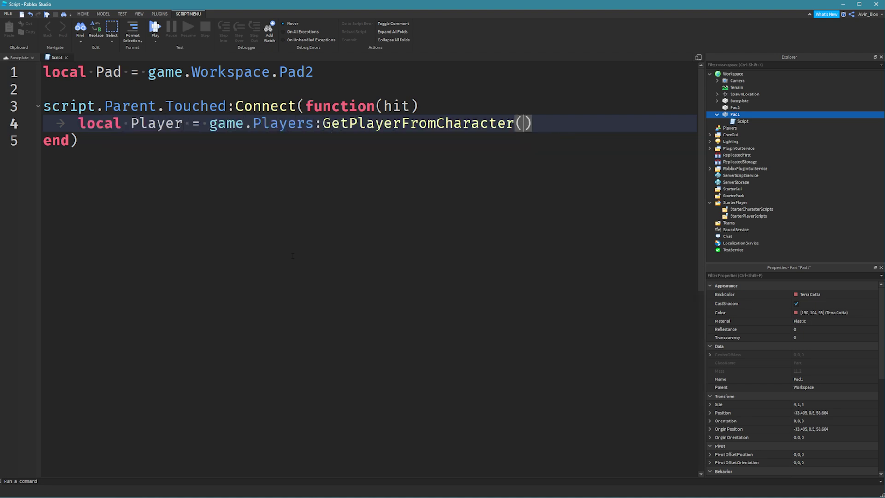
type("hit.")
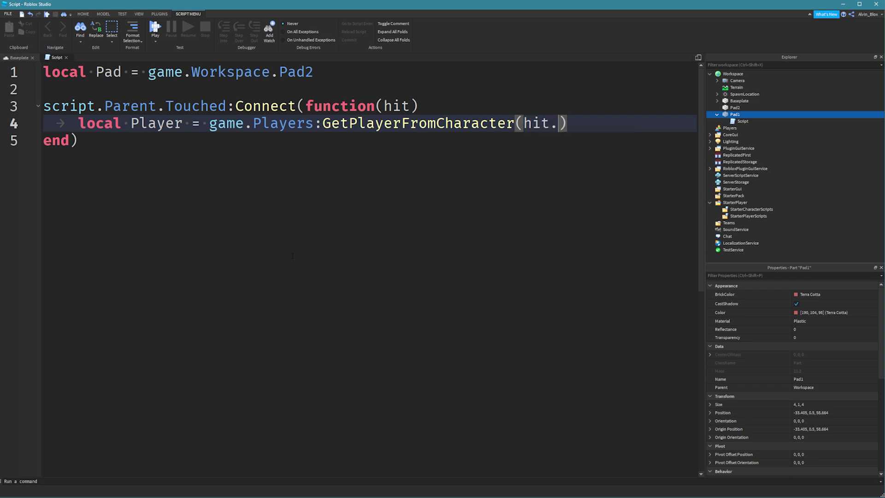
type("Parent")
key("Return")
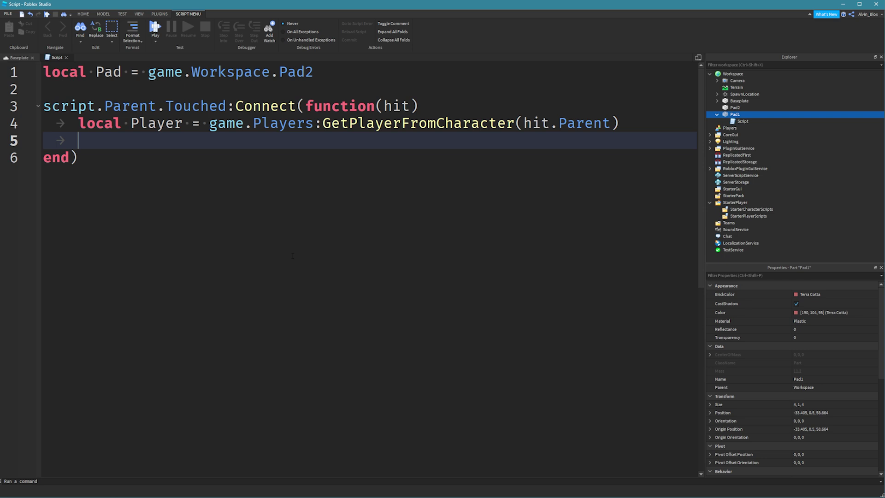
- Add an 'if Player then' check and open its empty body
type("if Player t")
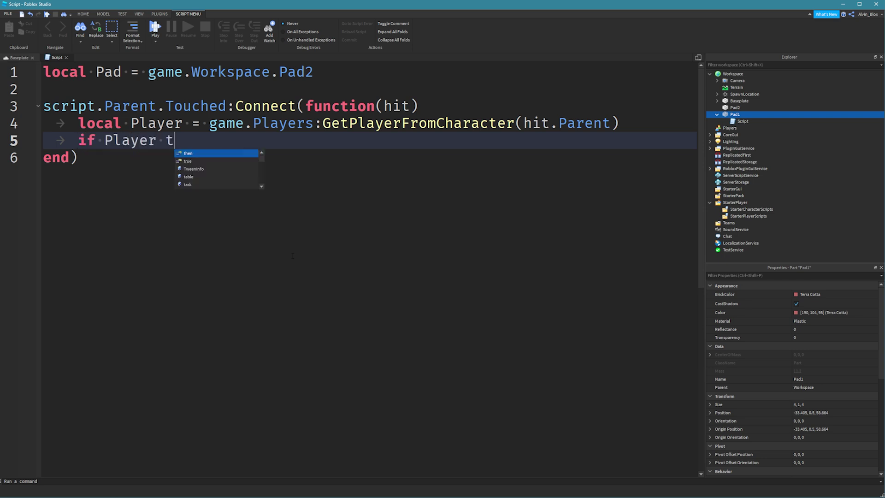
key("Return")
key("Return")
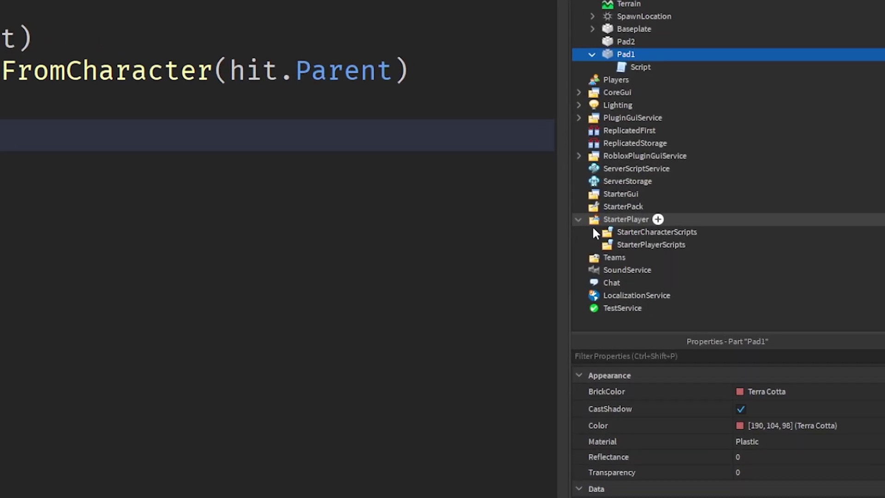
- Insert a BoolValue into StarterCharacterScripts
left_click(706, 232)
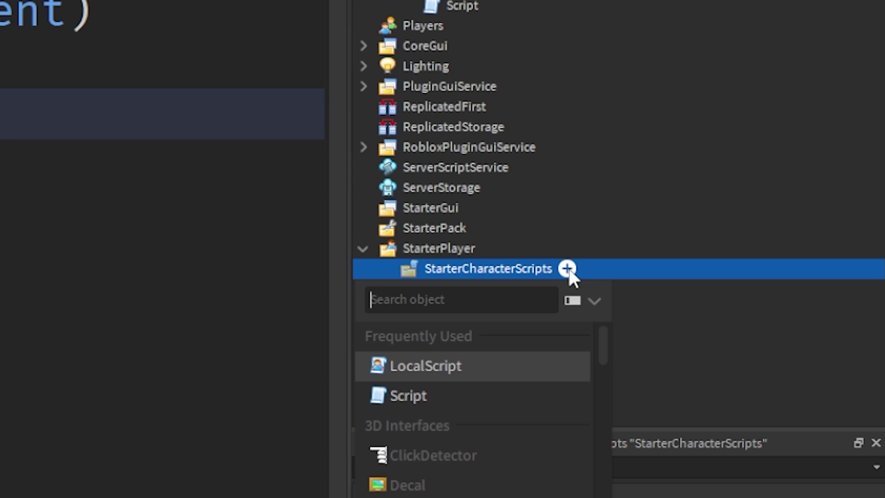
type("BoolValu")
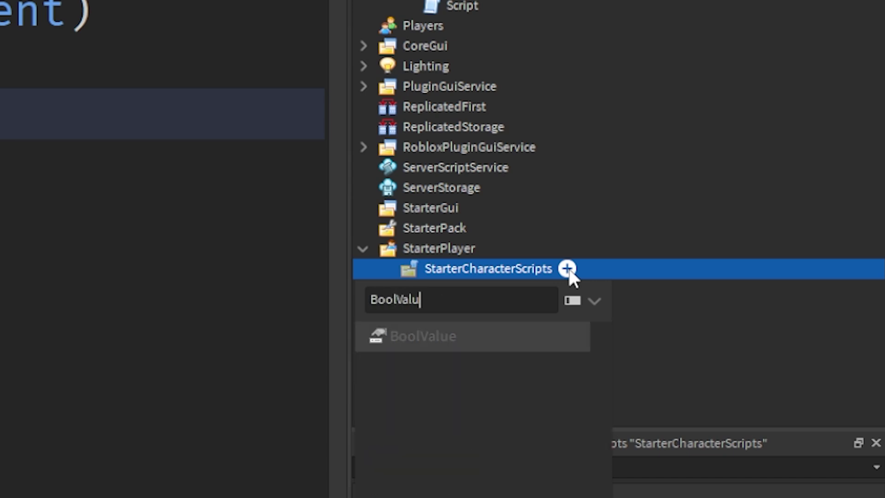
type("e")
left_click(460, 340)
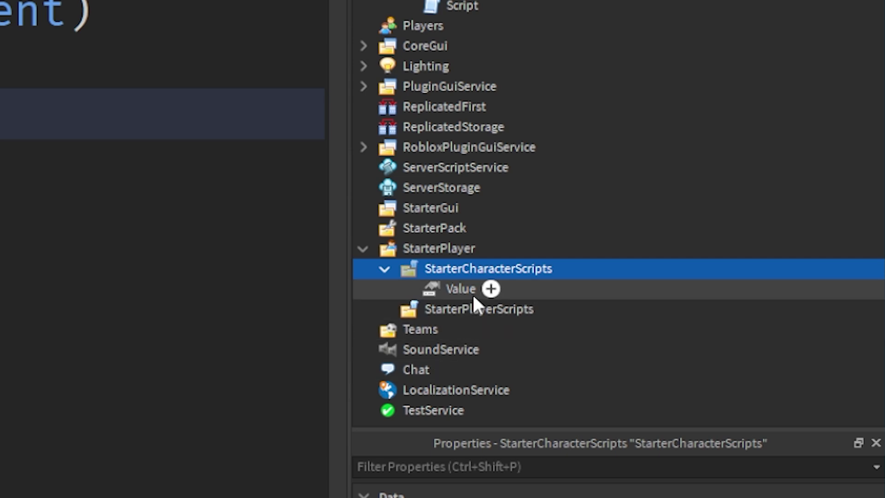
- Rename the new BoolValue to CurrentlyTeleporting
left_click(524, 287)
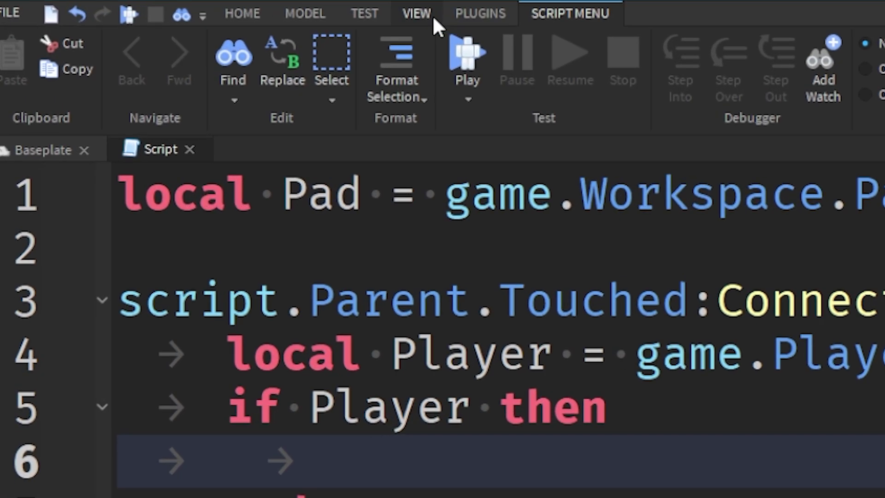
left_click(139, 14)
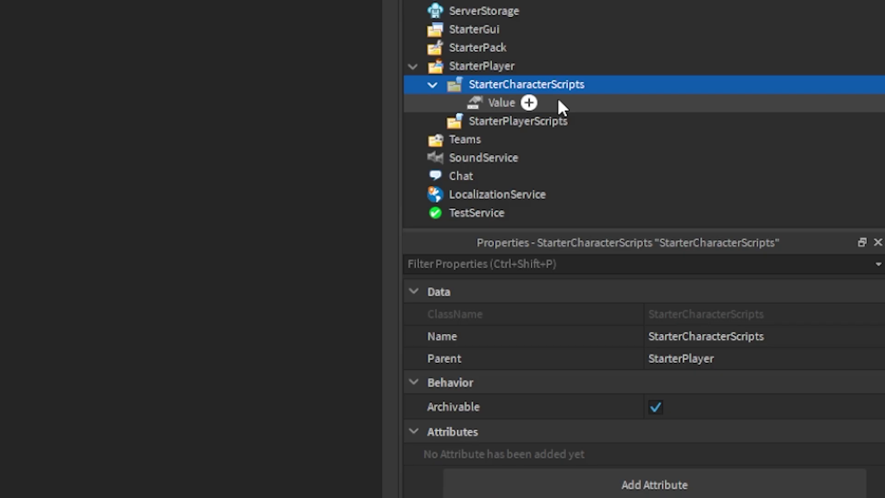
left_click(557, 102)
left_click(685, 336)
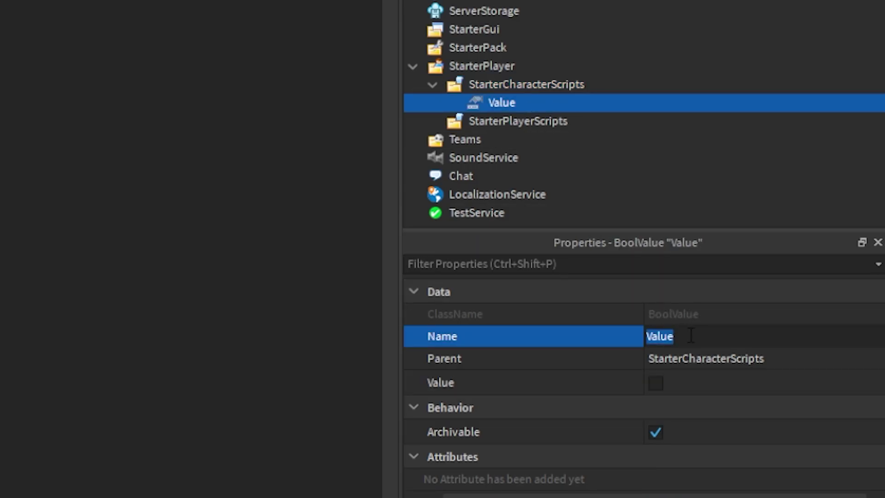
type("CurrentlyTe")
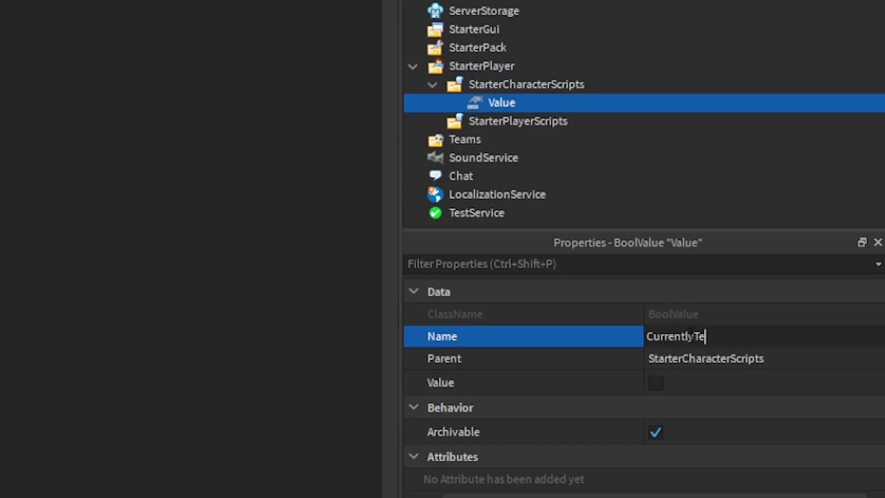
key("BackSpace")
type("eleporti")
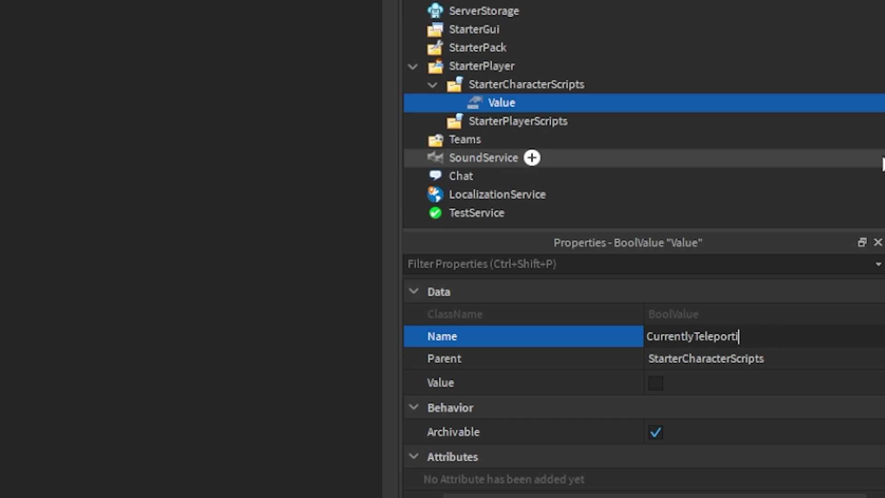
type("ng")
key("Return")
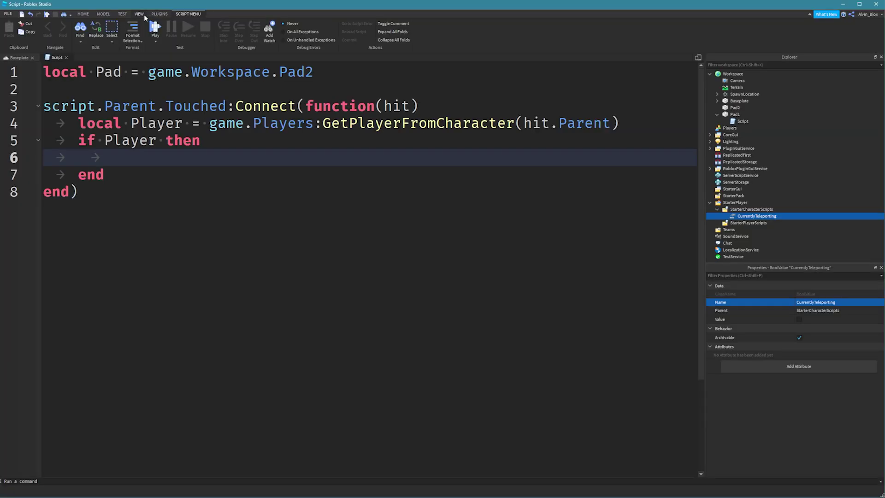
left_click(140, 14)
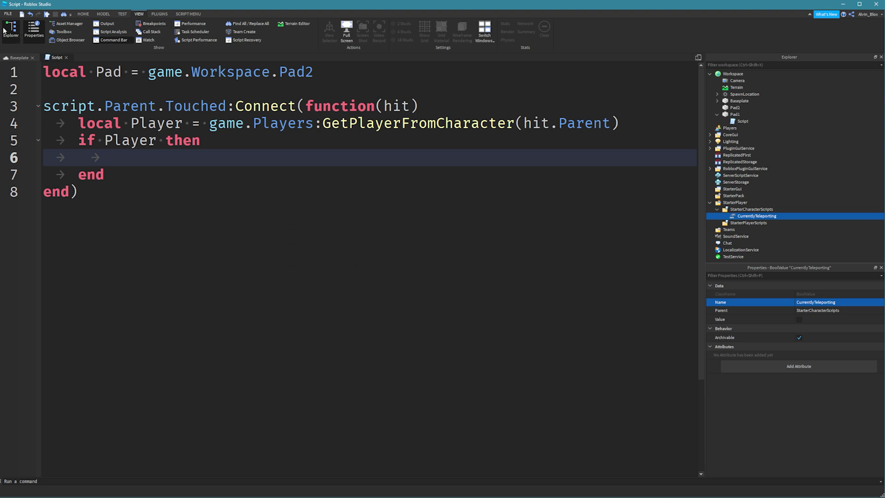
- Write local CurrentlyTeleporting = Player.Character:FindFirstChild("CurrentlyTeleporting")
left_click(83, 13)
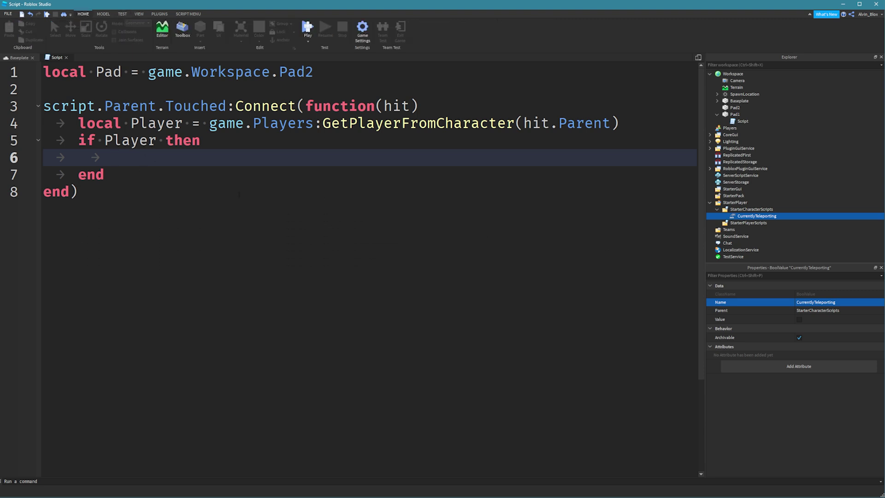
type("local CurrentlyTelepo")
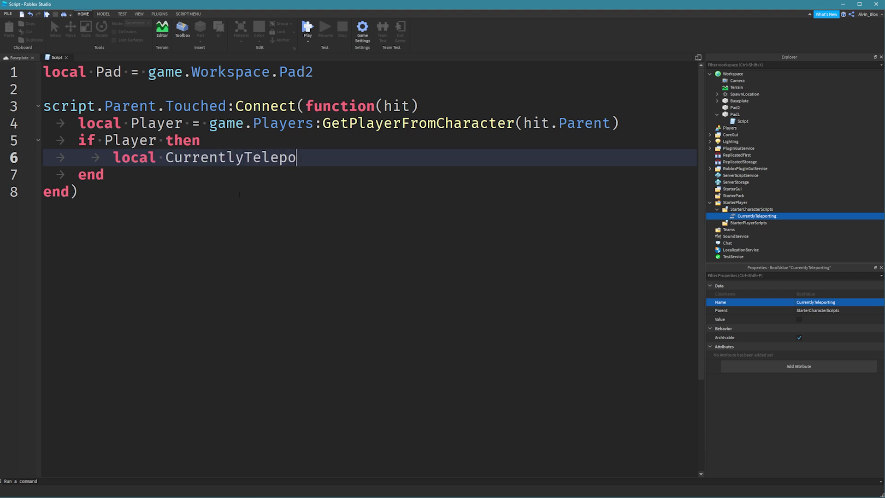
type("rting = Player.Cha")
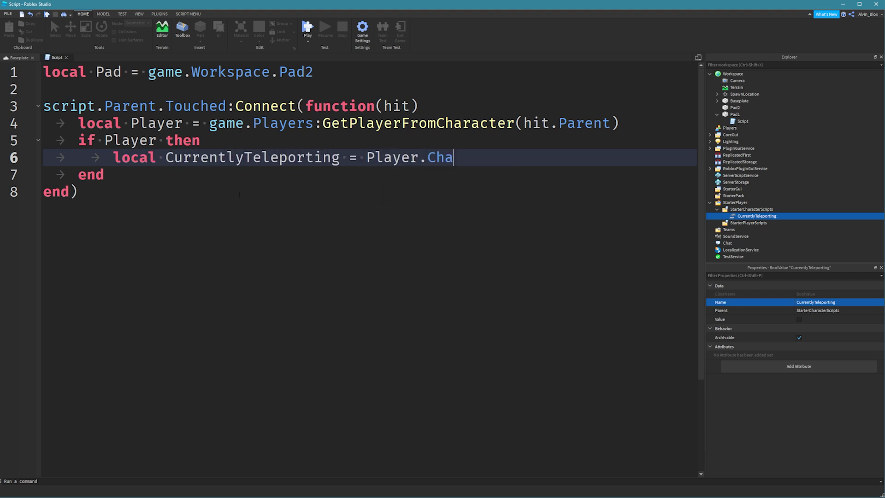
type("racter:FindFirstChi")
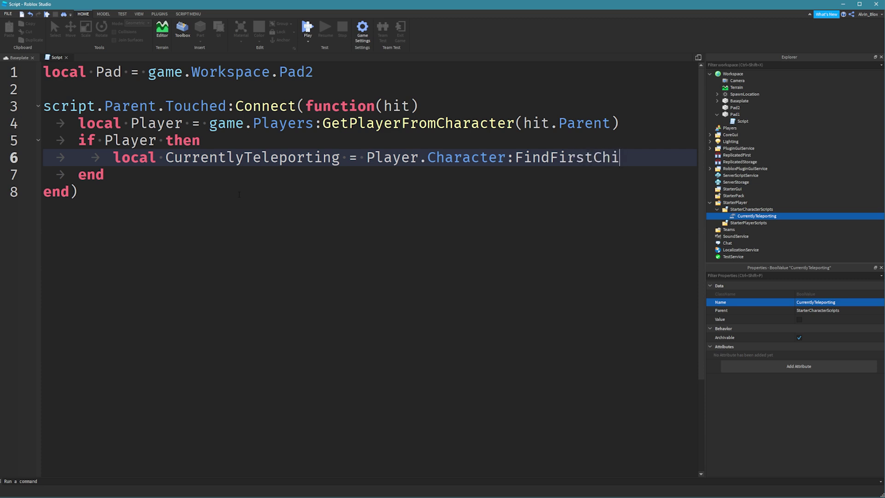
type("ld(")
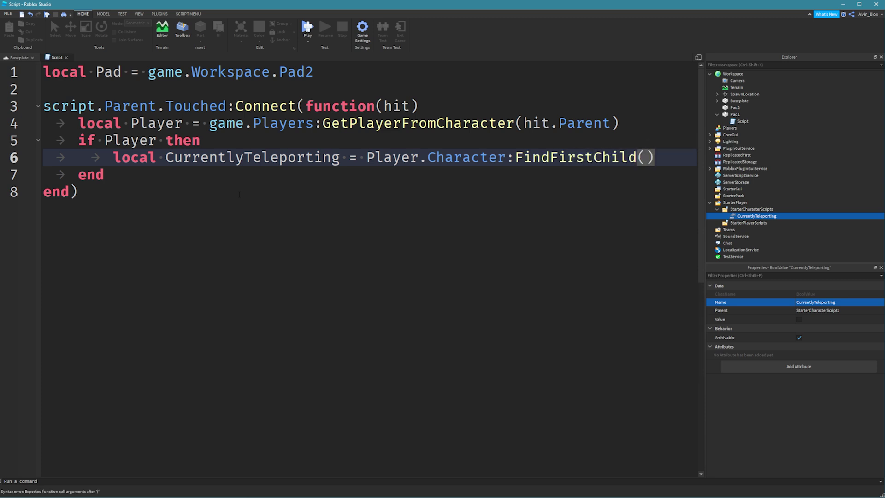
scroll(238, 194, "down", 2, "ctrl")
type("\"")
key("Left")
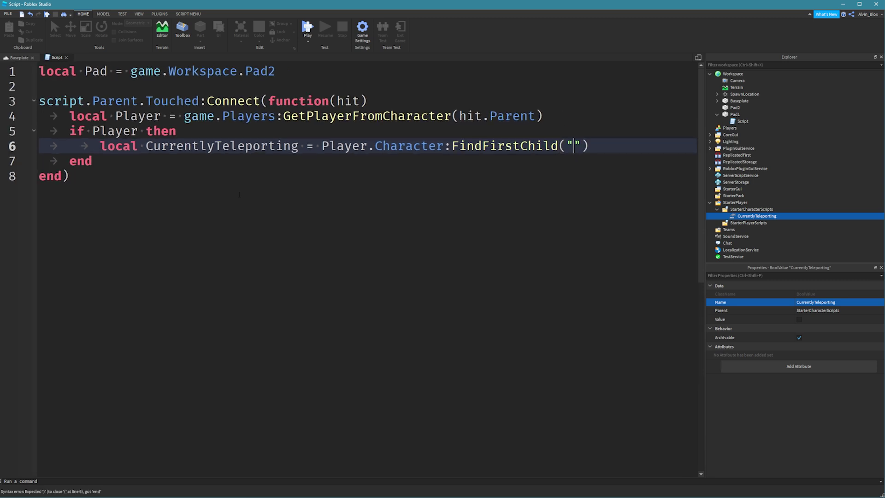
type("CurrentlyTeleporting")
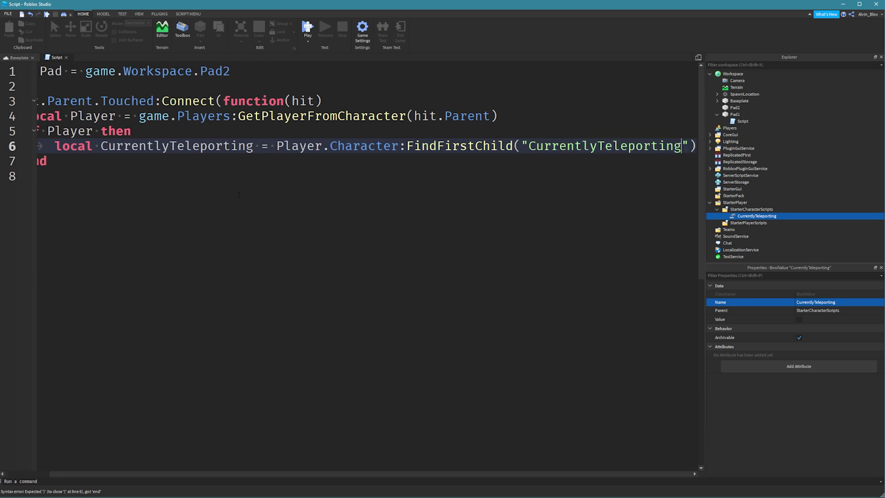
scroll(238, 194, "down", 1, "ctrl")
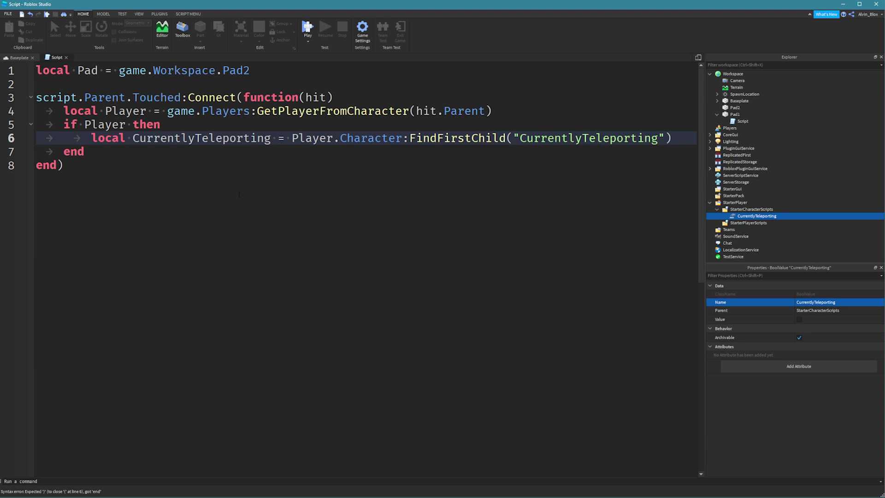
- Add 'if not CurrentlyTeleporting then return end' and an 'if not CurrentlyTeleporting.Value then' block
key("Return")
type("if n")
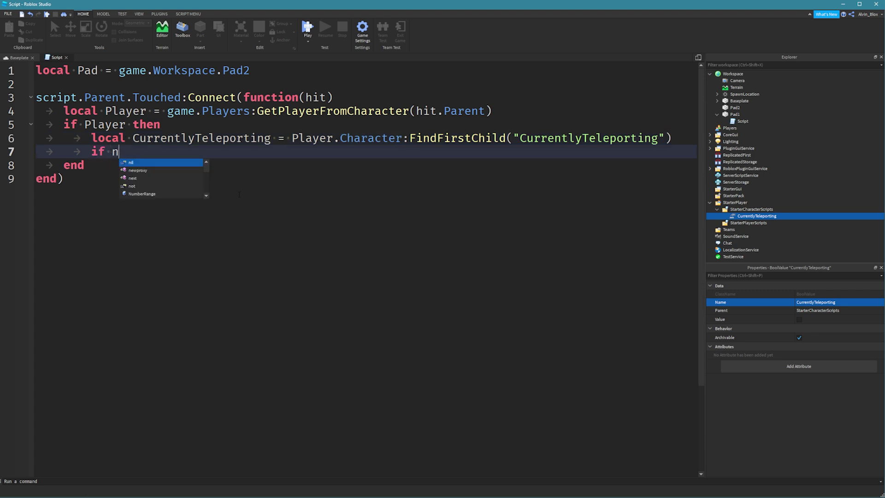
type("ot CurrentlyTeleporting th")
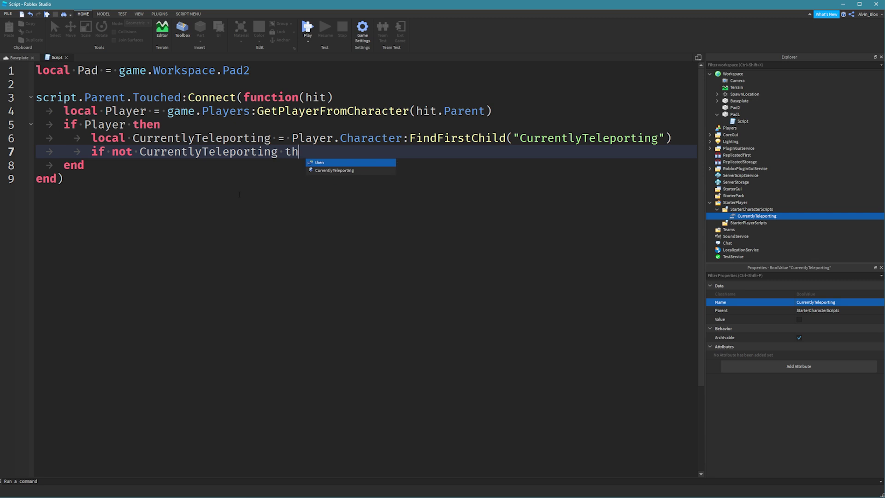
type("en return end")
key("Return")
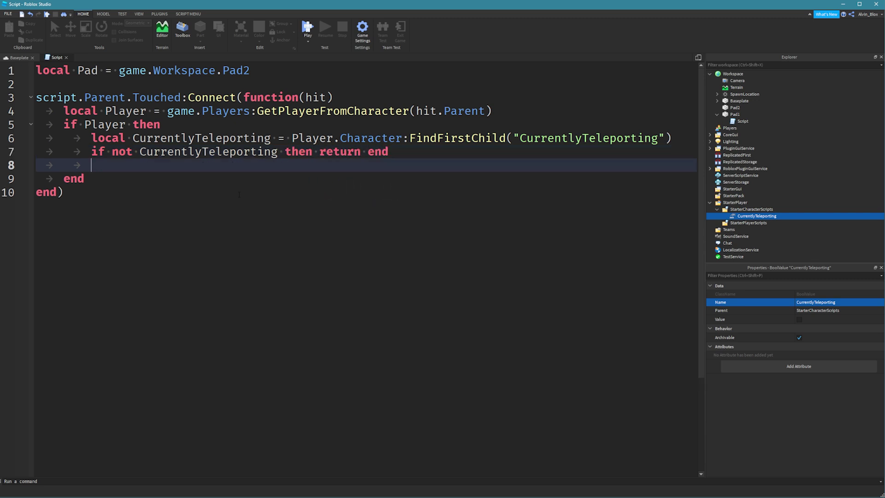
key("Return")
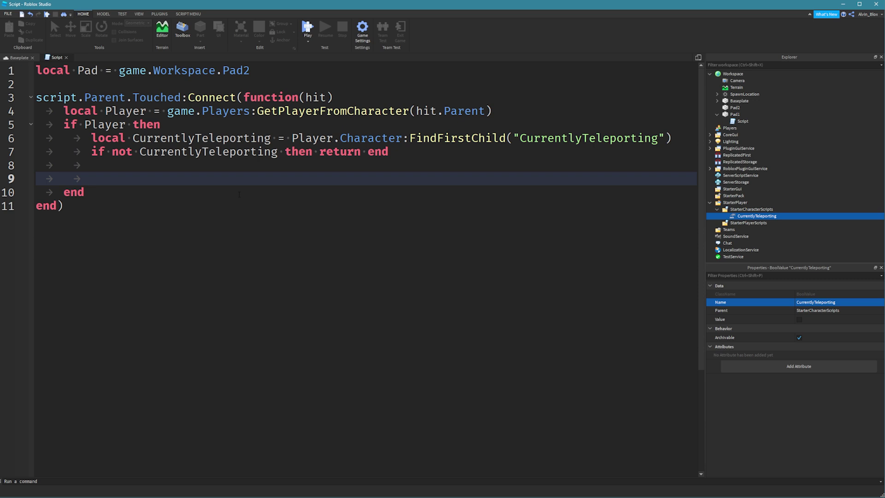
type("i")
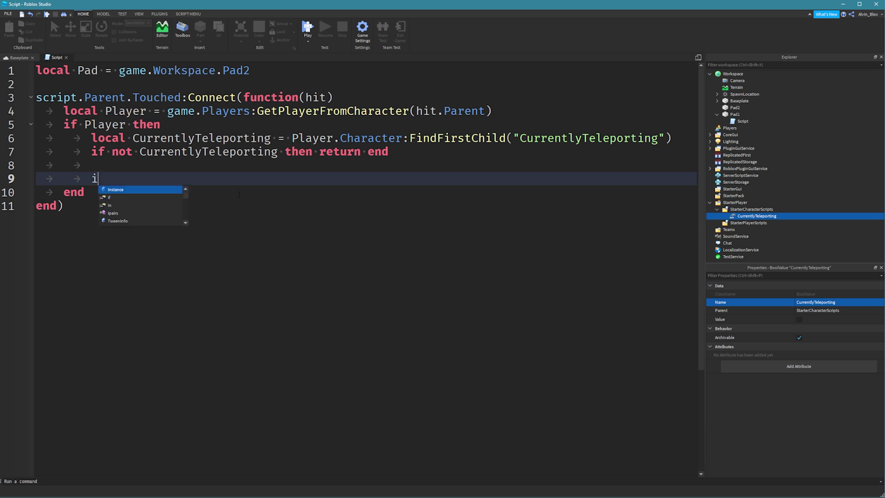
type("f not CurrentlyT")
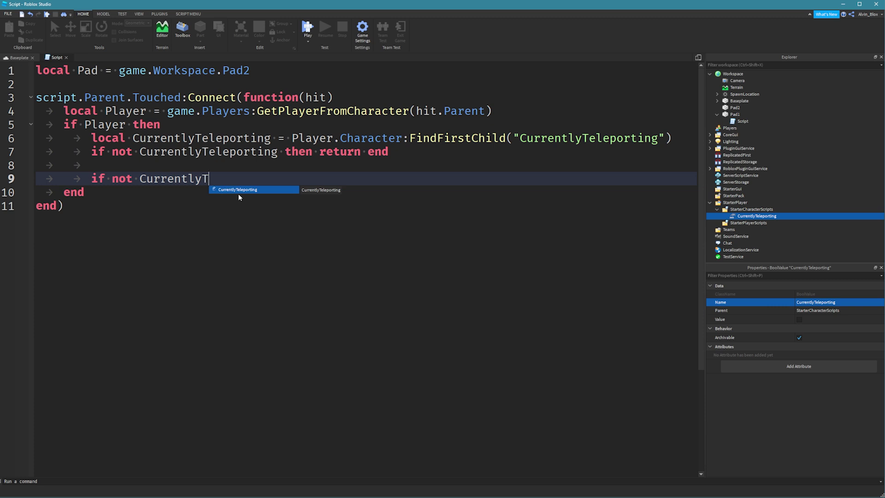
type("eleporting.Value")
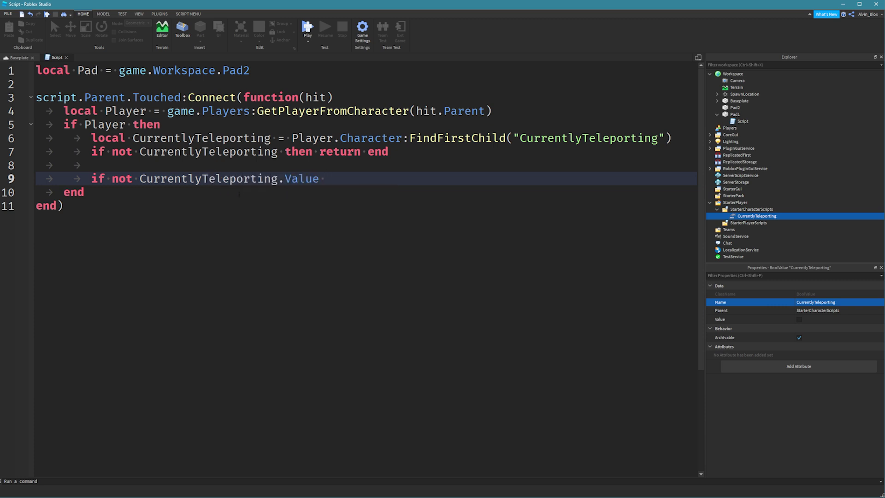
type(" then")
key("Return")
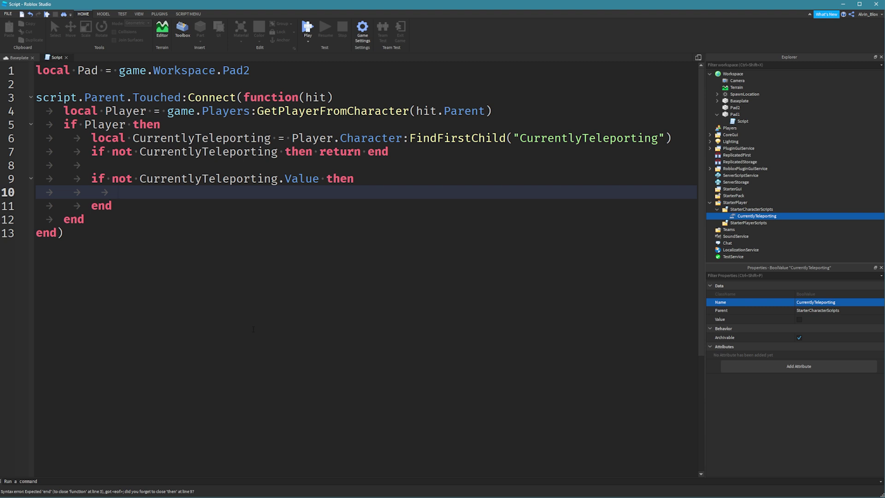
- Set CurrentlyTeleporting.Value = true and move HumanoidRootPart to Pad.CFrame + Vector3.new(0,5,0)
type("CurrentlyTeleporti")
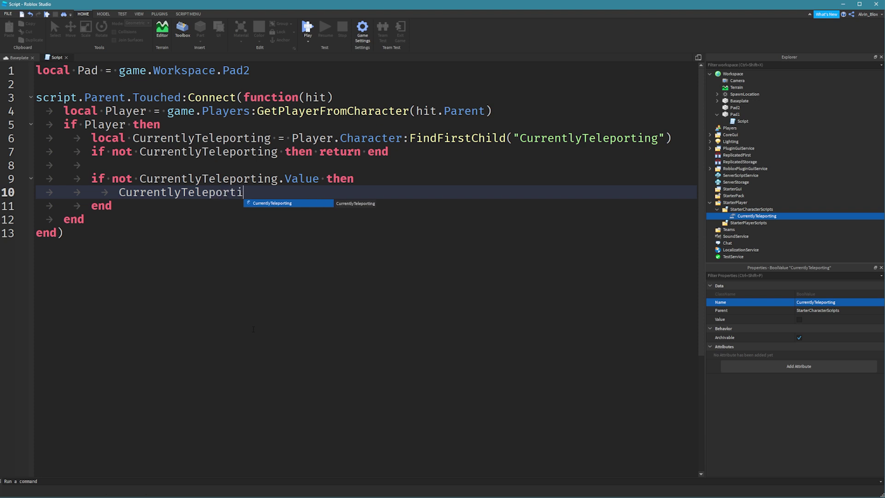
type("ng.Value = true")
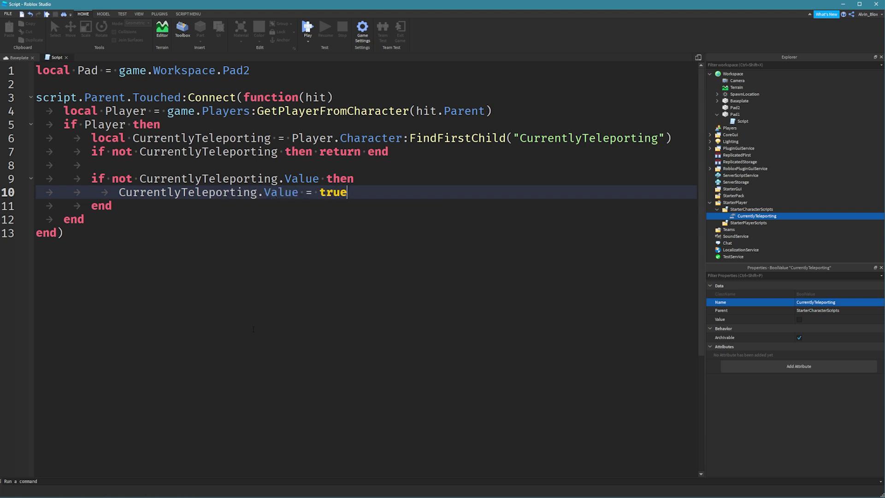
key("Return")
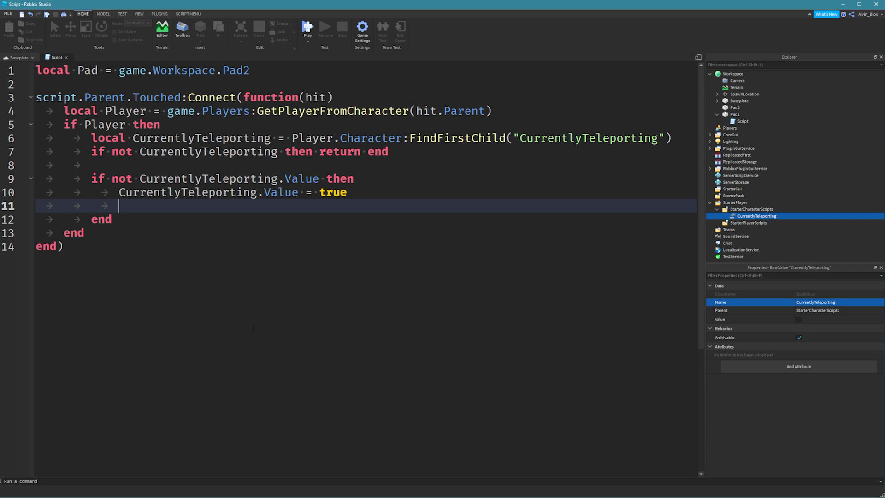
type("Player.Char")
type("acter.HumanoidRoot")
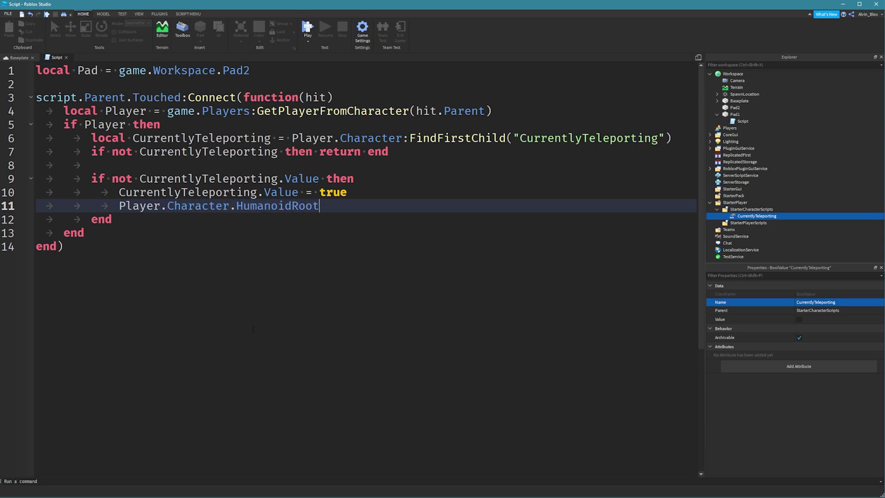
type("Part.CFrame")
type(" = Pad.CFrame")
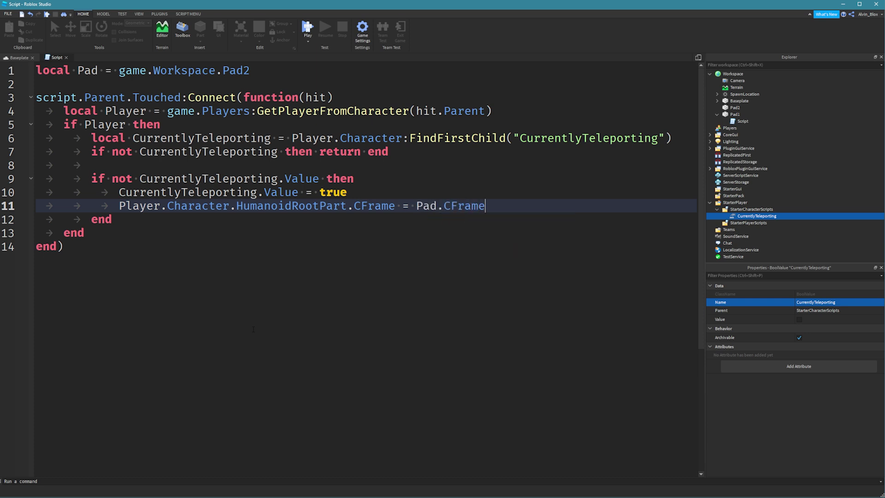
type(" + Vector3.new(0")
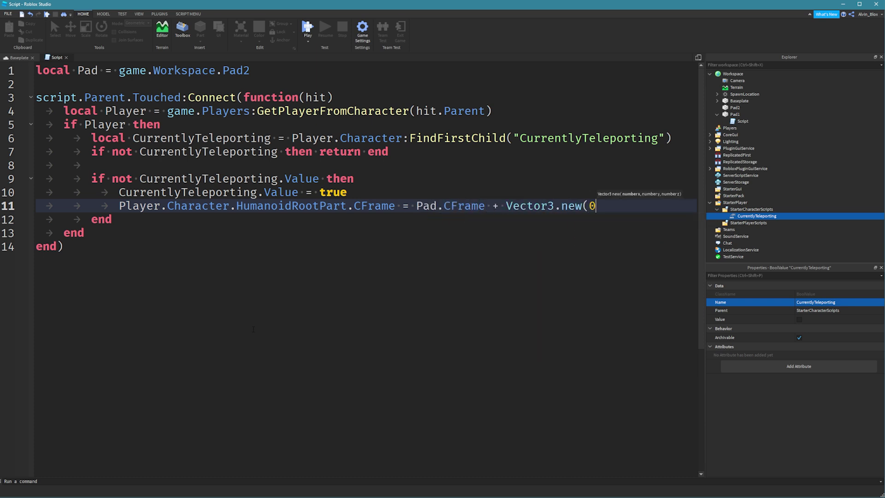
type(",5,0)")
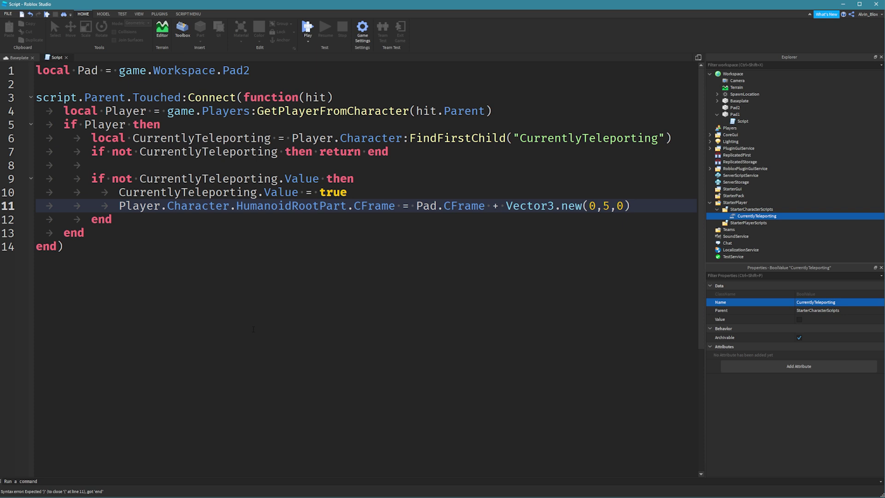
key("Return")
- Add wait(3) and CurrentlyTeleporting.Value = false, then return to the place view
type("wait(3)")
key("Return")
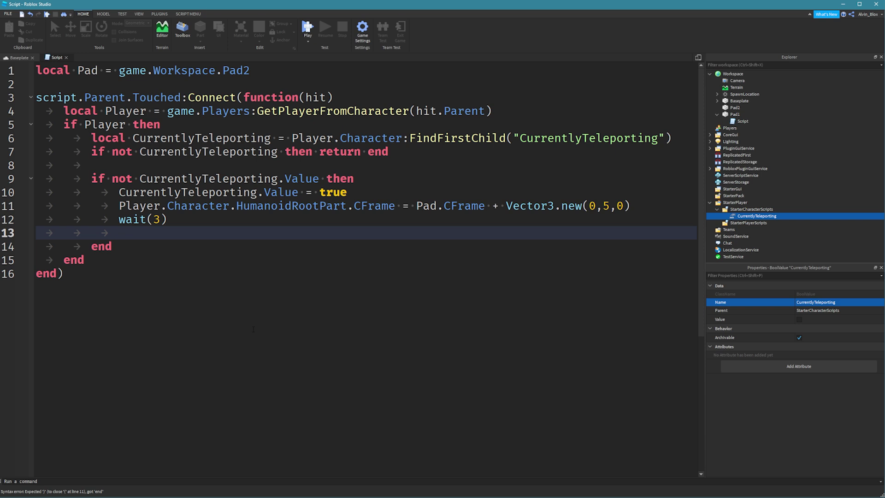
type("C")
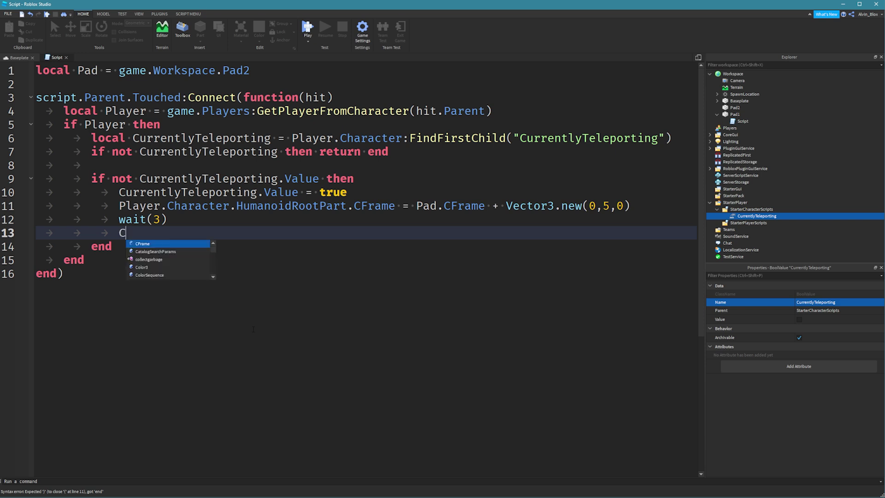
type("urrentlyTelepor")
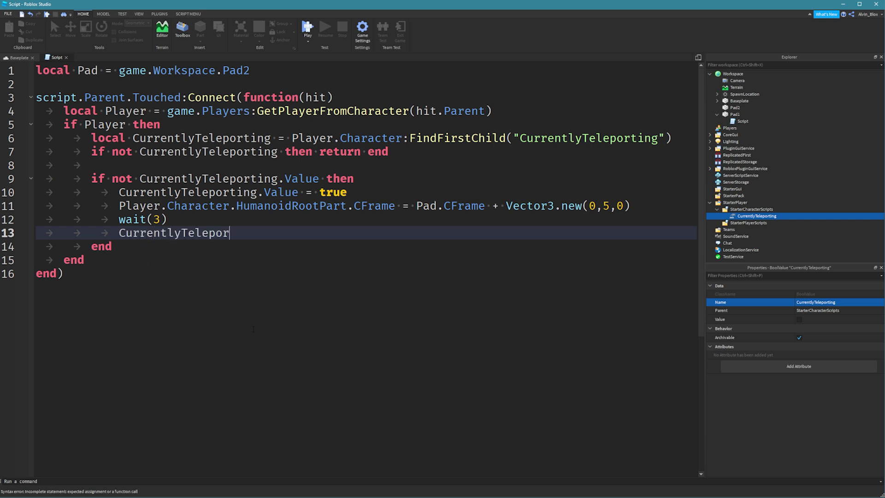
type("ting.Value = fal")
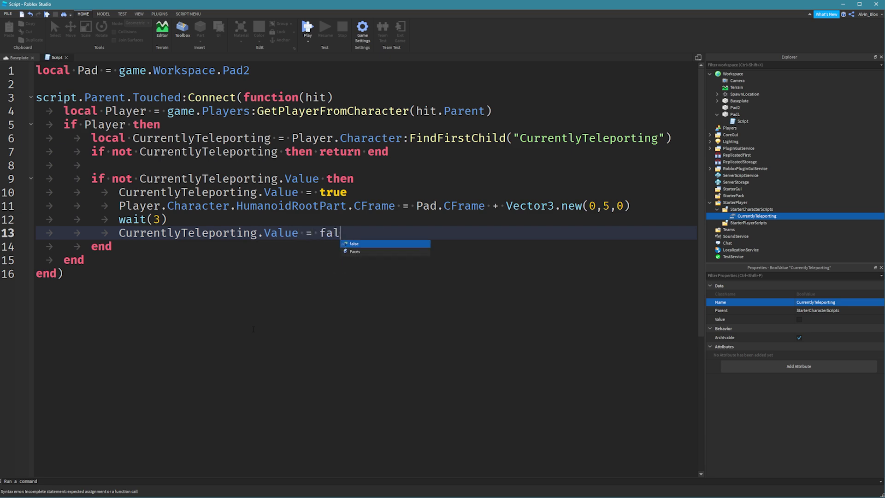
type("se")
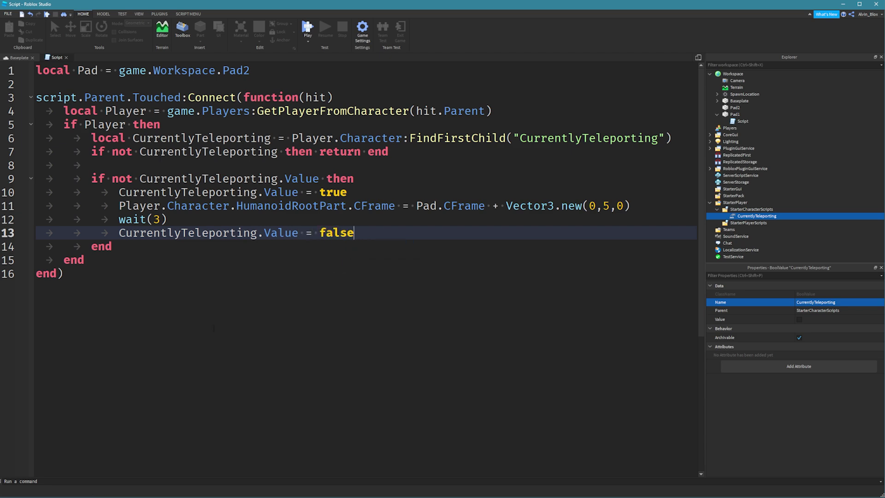
left_click(20, 59)
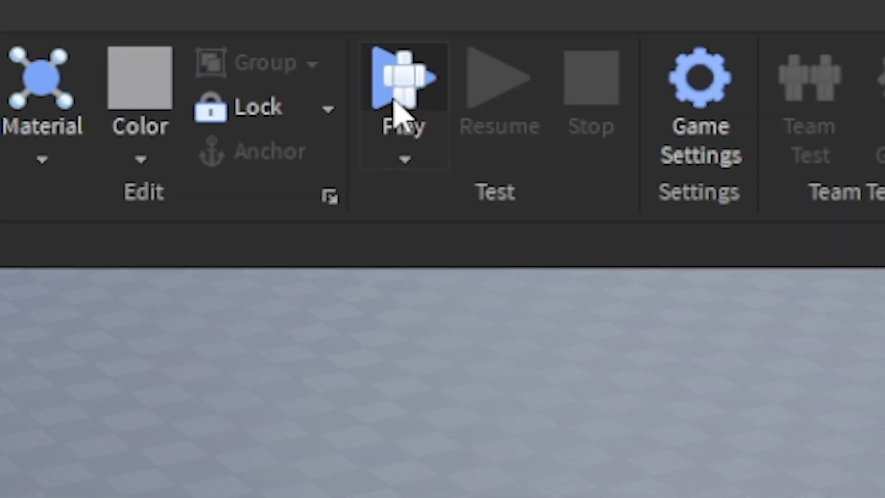
- Start a play test, walk the character, and show the Output panel
left_click(395, 107)
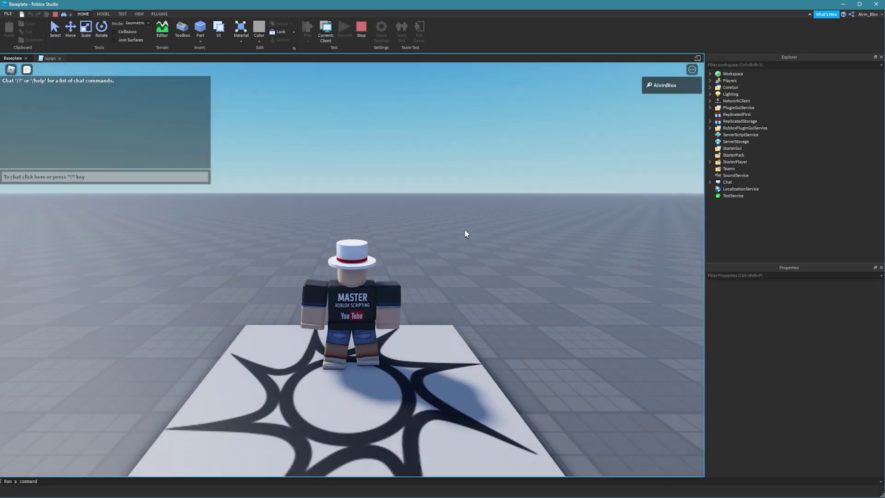
key("w")
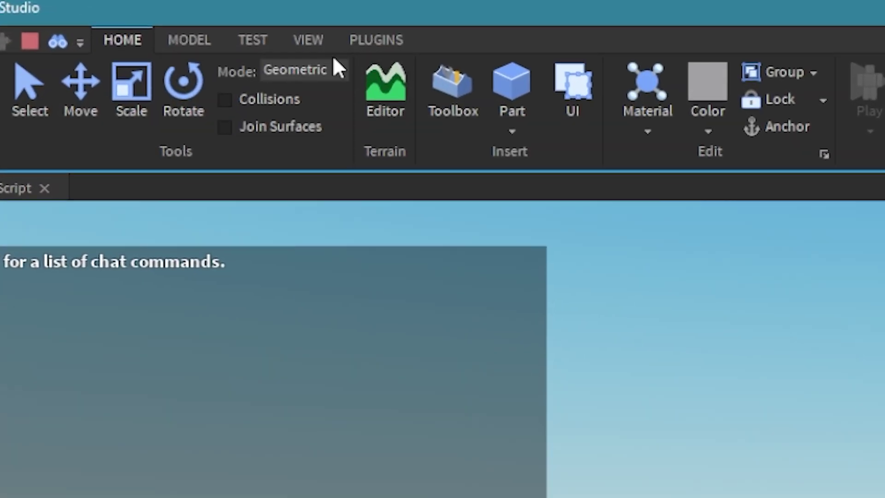
left_click(243, 30)
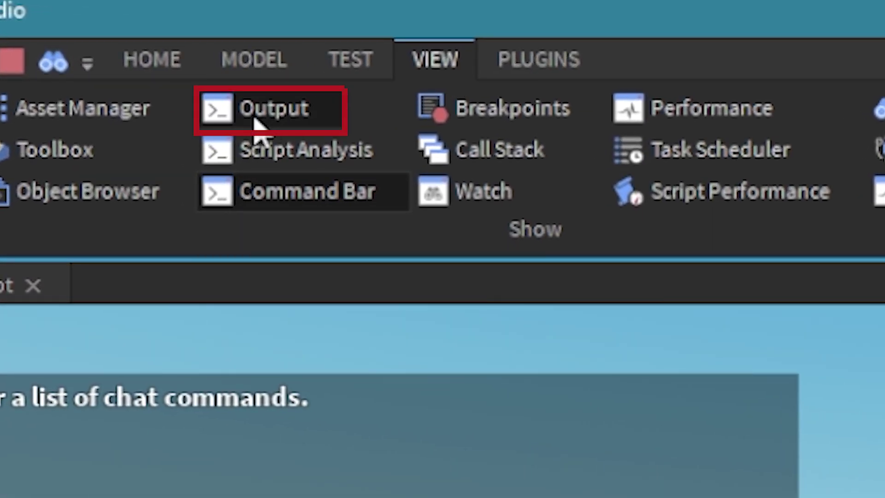
left_click(256, 124)
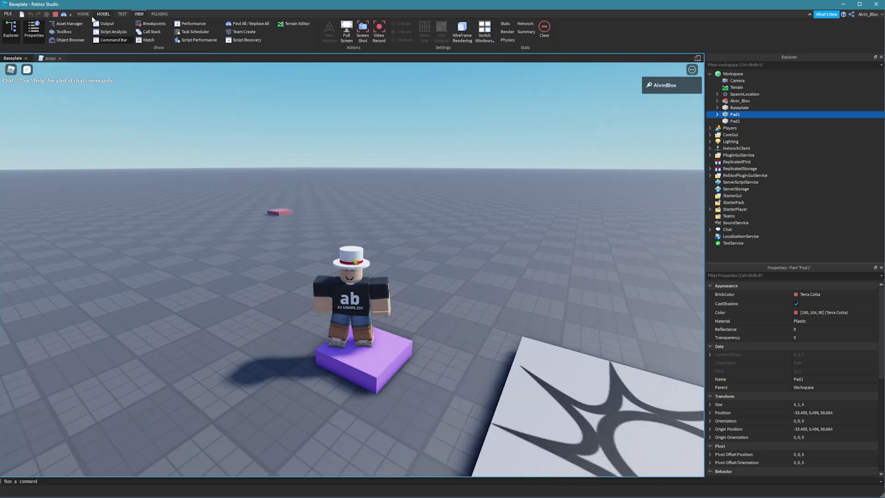
left_click(84, 13)
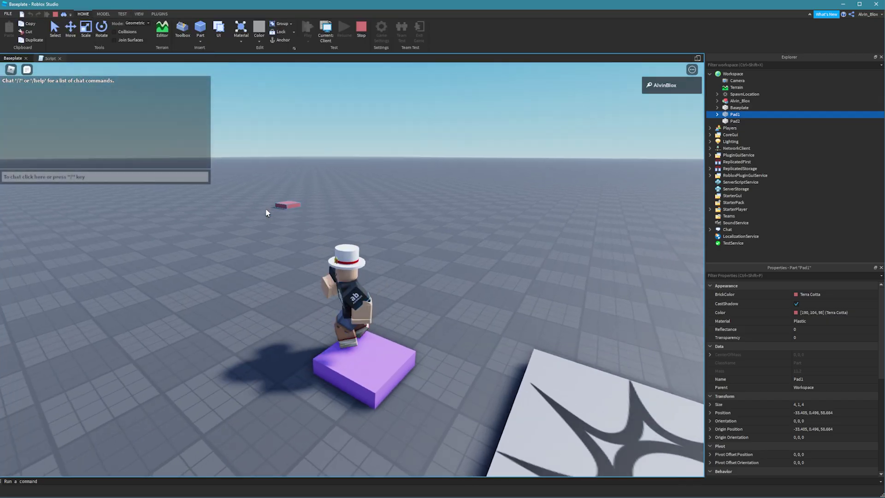
- Walk onto the red Pad1 to teleport onto the purple pad, then stop testing
key("d")
right_click_drag(266, 203, 460, 233)
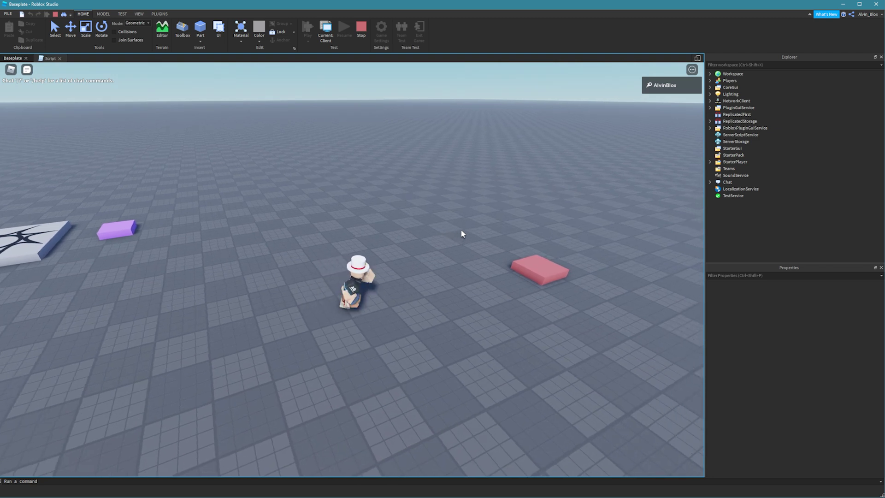
left_click(710, 73)
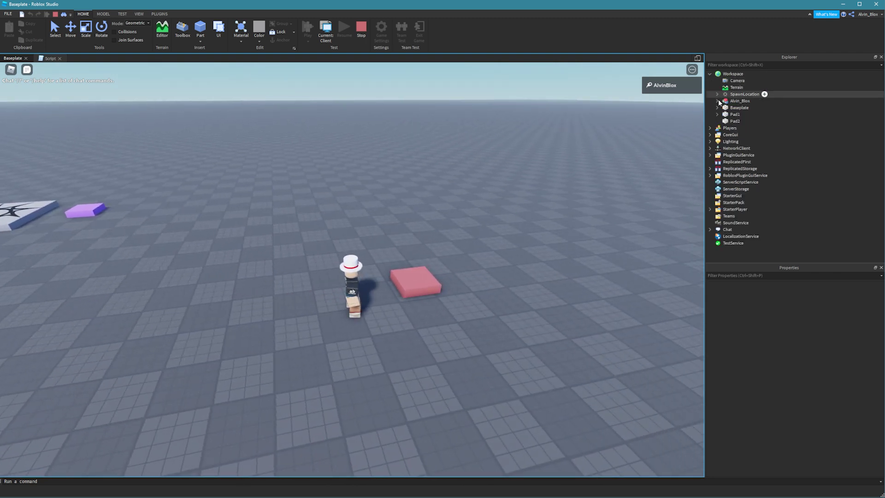
left_click(735, 114)
key("d")
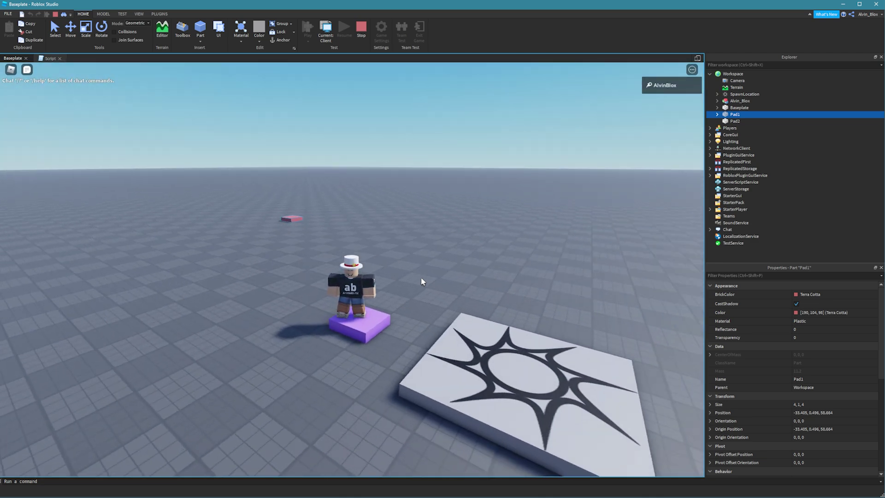
scroll(422, 282, "up", 3)
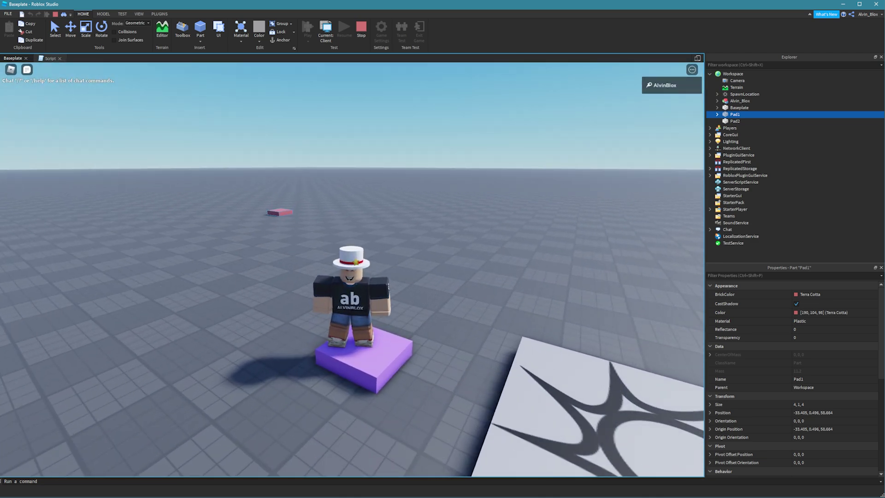
left_click(162, 306)
key("w")
key("s")
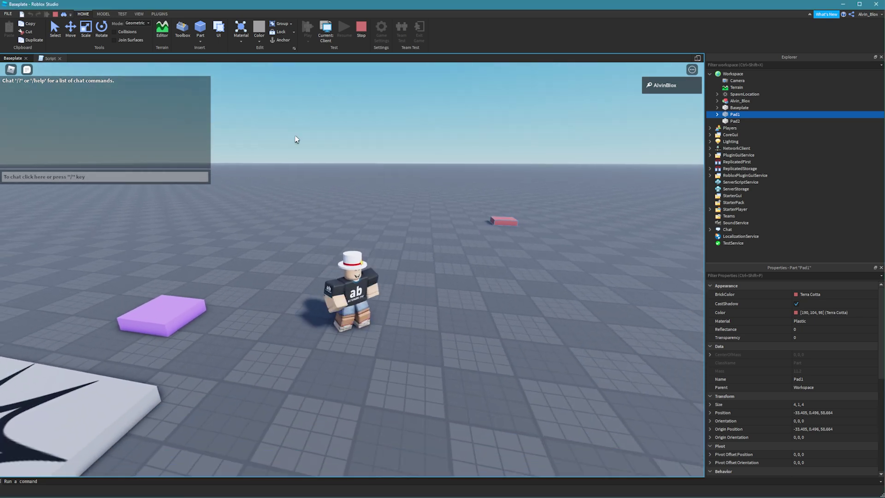
left_click(361, 36)
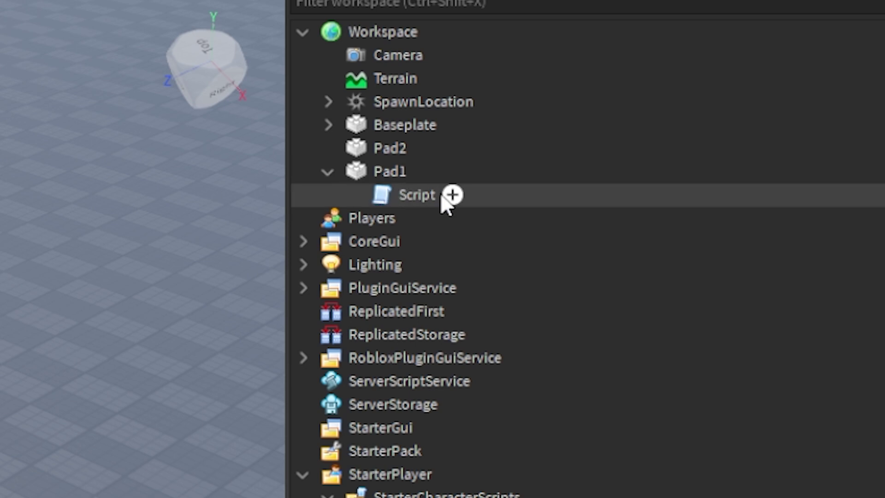
- Copy Pad1's script and paste it into Pad2
left_click(429, 202)
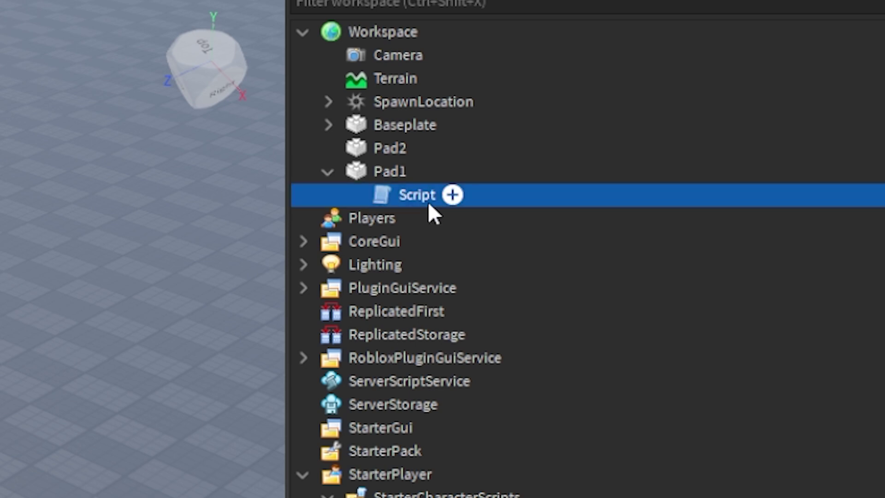
right_click(430, 213)
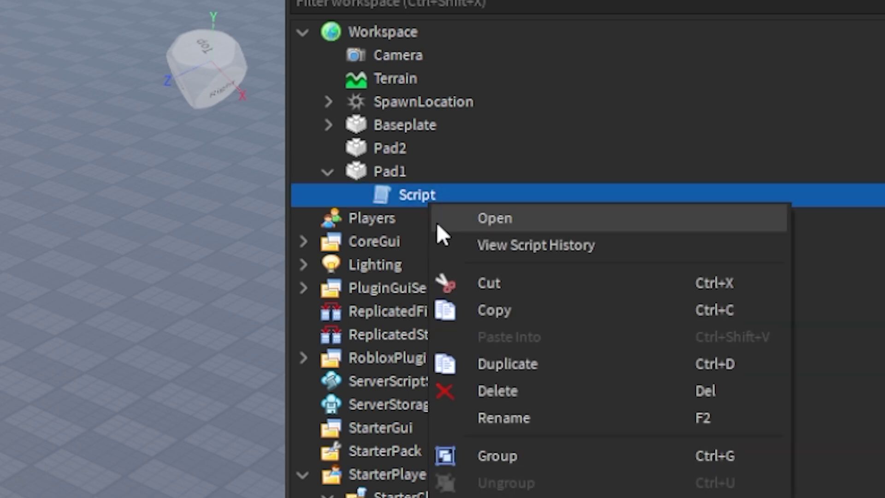
left_click(484, 308)
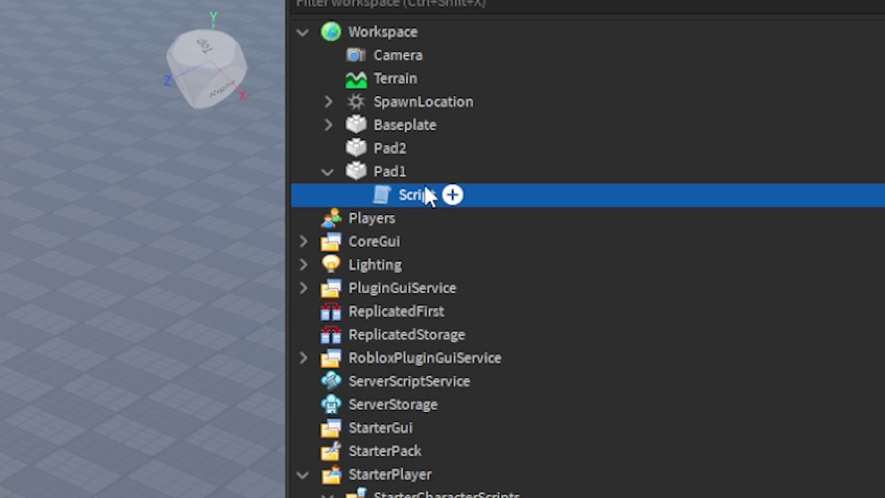
left_click(402, 150)
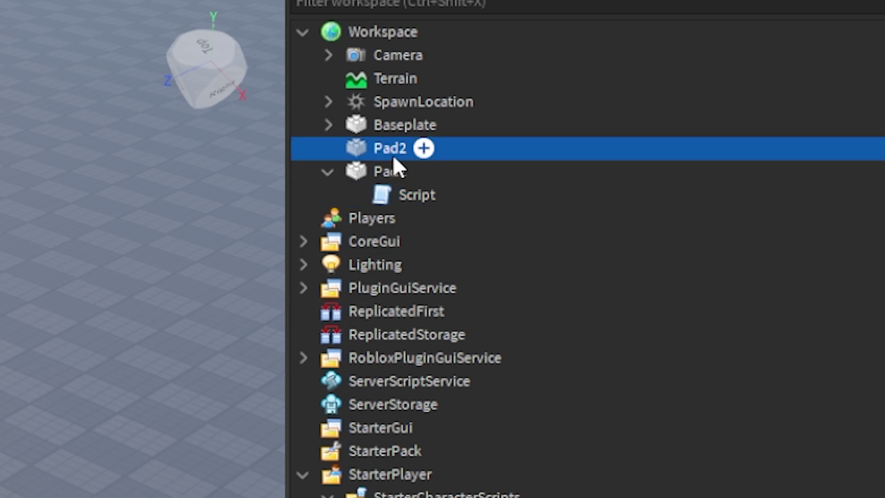
right_click(392, 155)
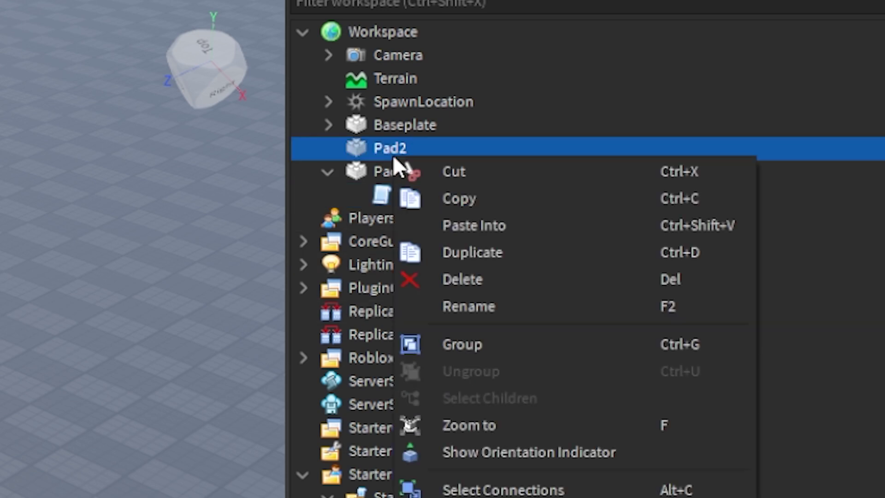
left_click(519, 228)
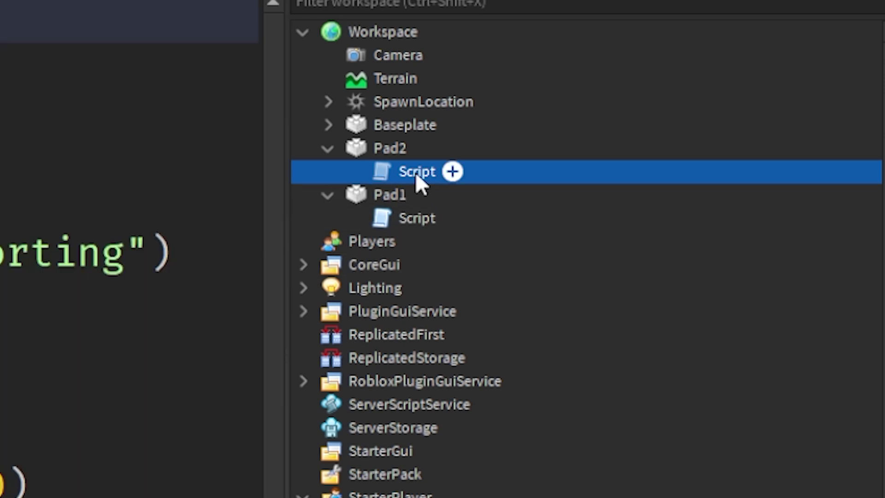
- Change Pad2 to Pad1 on the pasted script's first line and start a play test
key("F2")
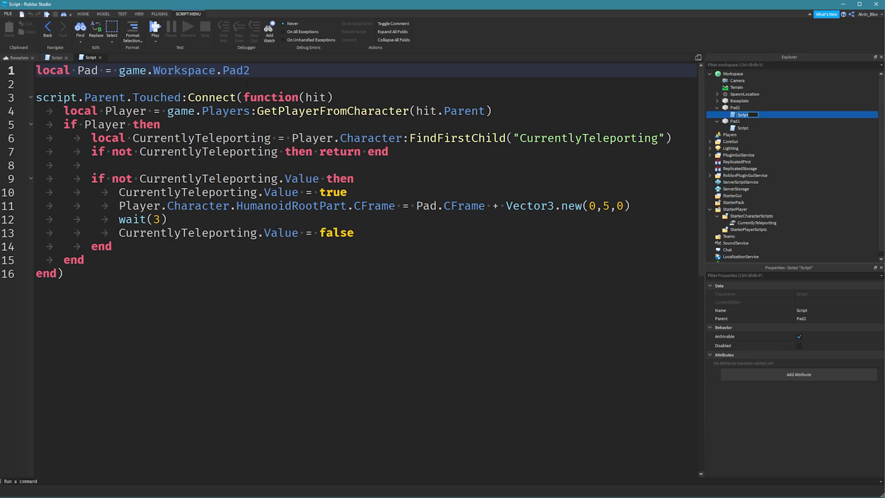
double_click(236, 70)
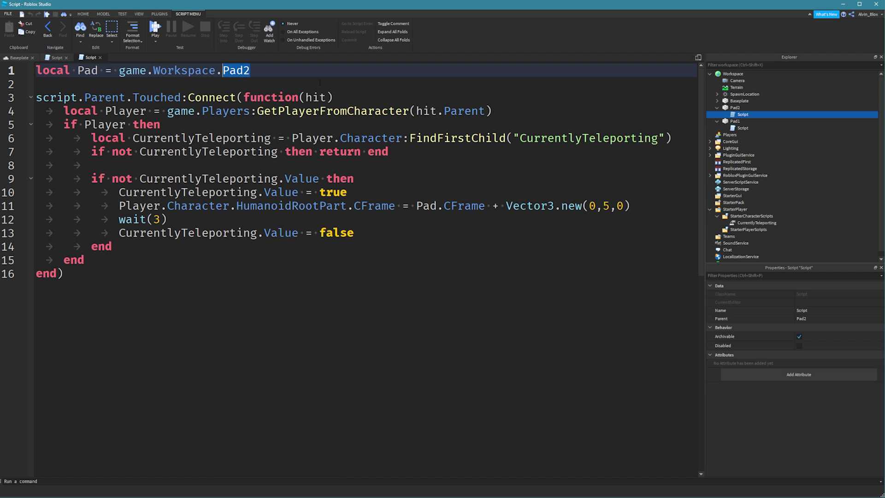
type("Pad1")
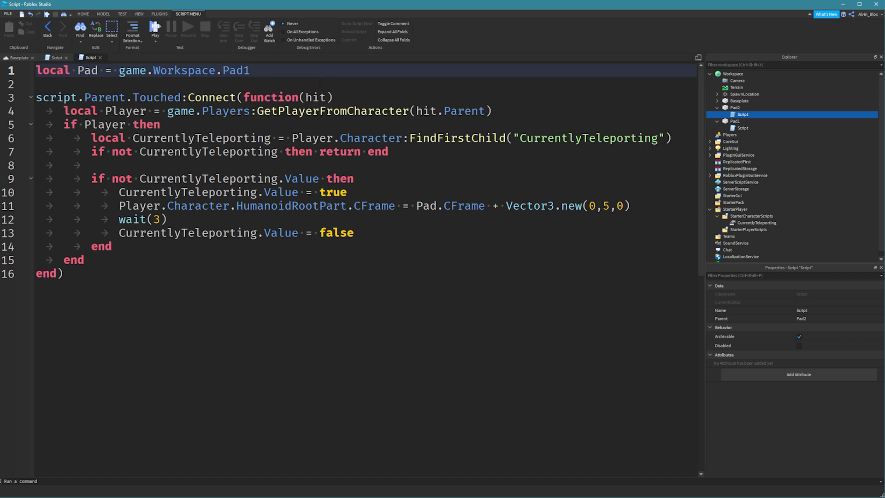
left_click(155, 28)
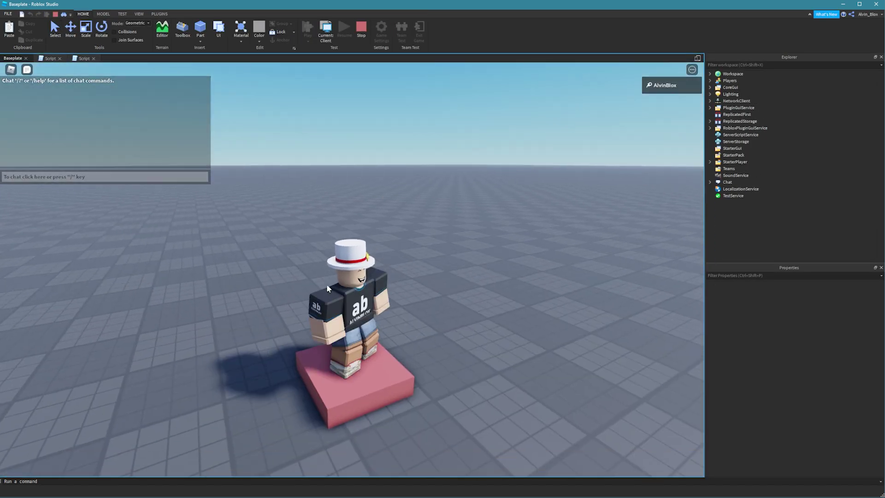
right_click_drag(327, 283, 326, 283)
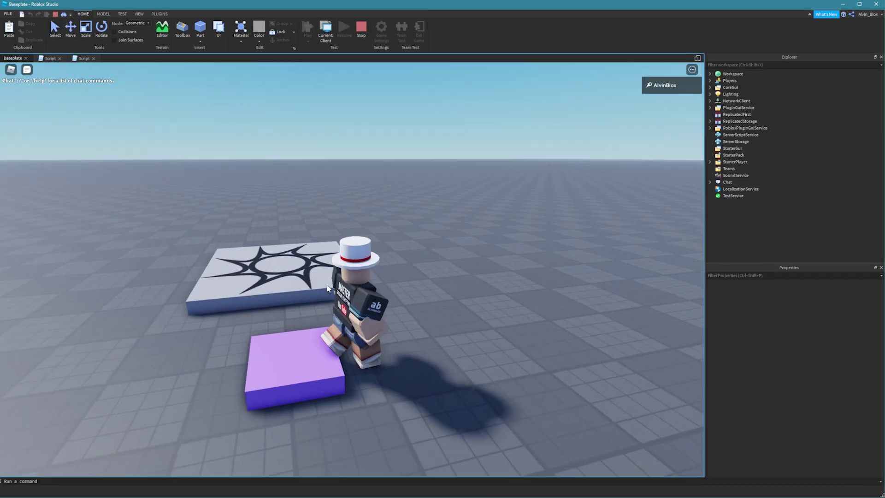